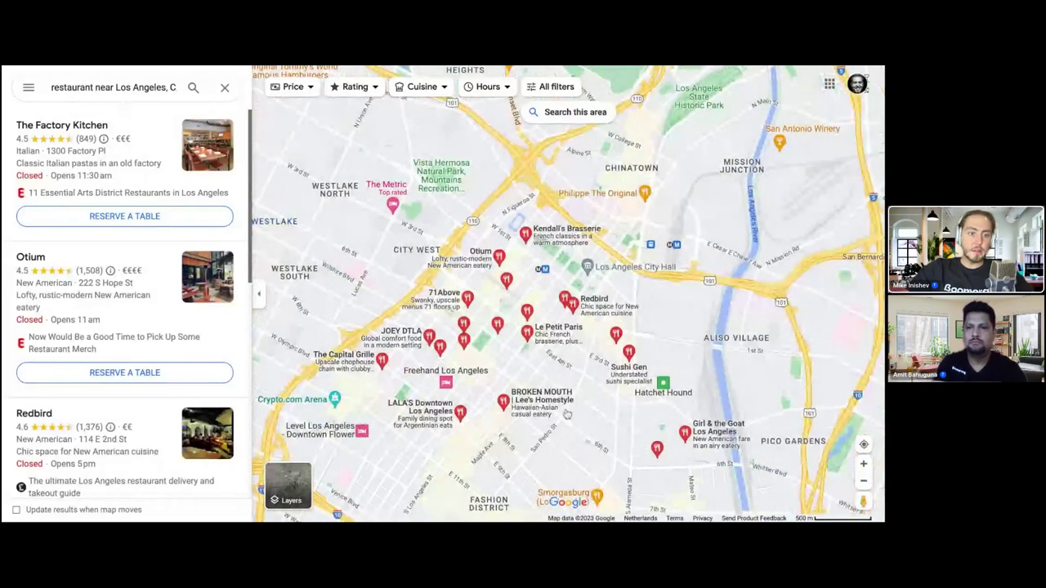
# - Find Water Grill in the Google Maps results and open its place details panel
pyautogui.scroll(2, 564, 365)
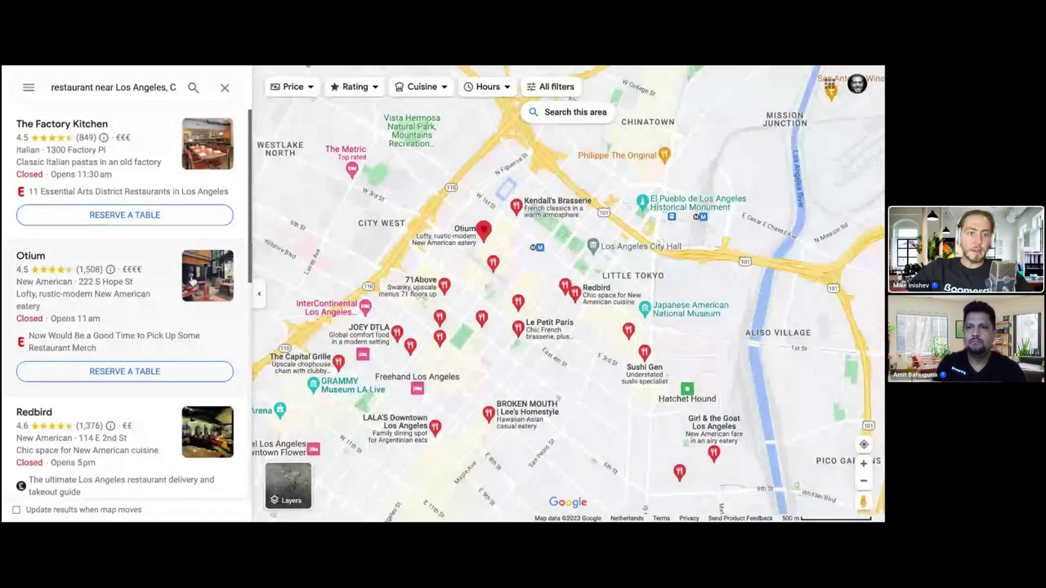
pyautogui.scroll(1, 164, 277)
pyautogui.scroll(-4, 164, 277)
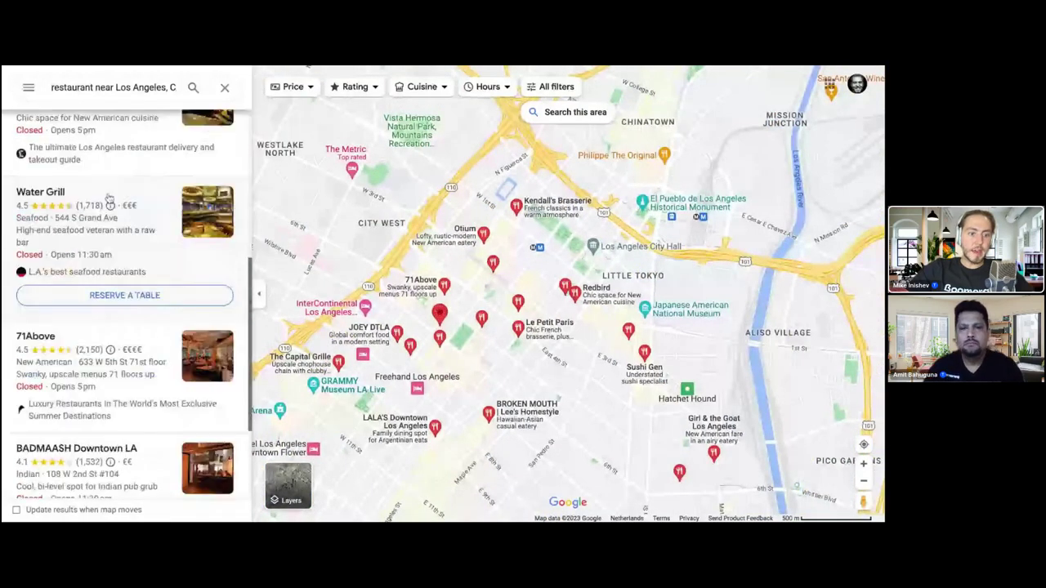
pyautogui.scroll(-1, 109, 197)
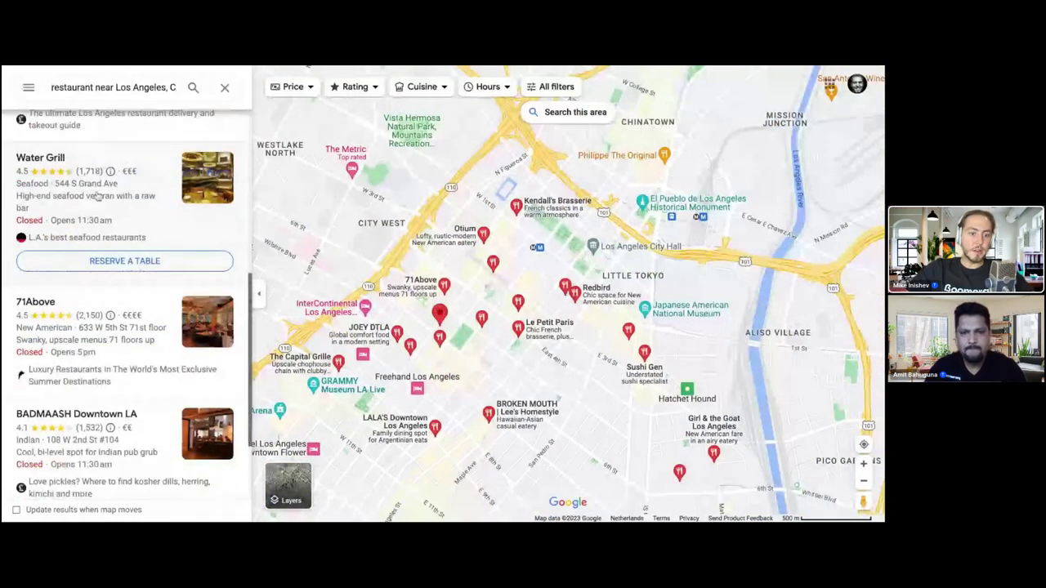
pyautogui.scroll(-2, 99, 188)
pyautogui.scroll(-3, 104, 181)
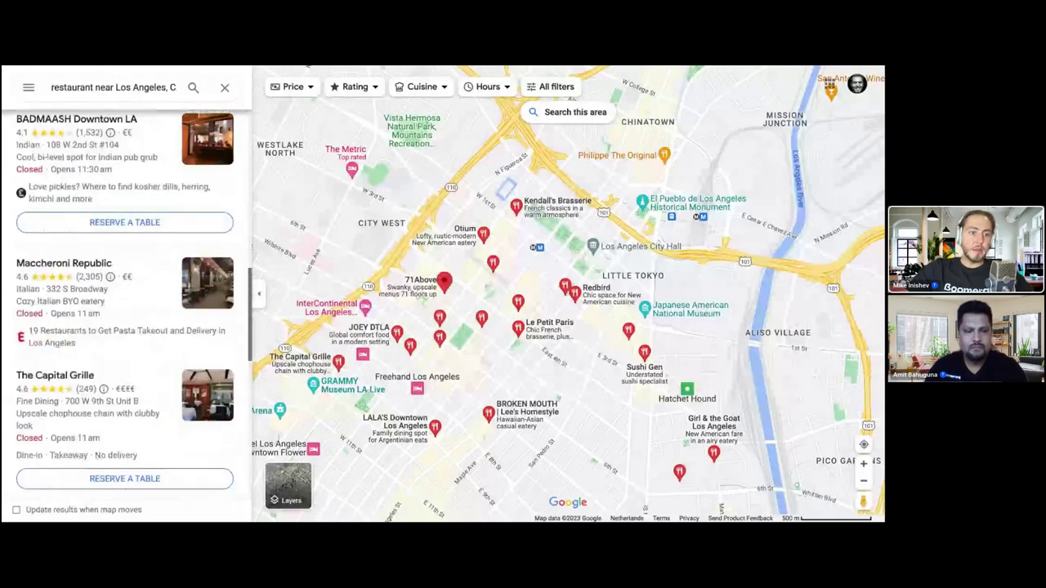
pyautogui.scroll(3, 106, 245)
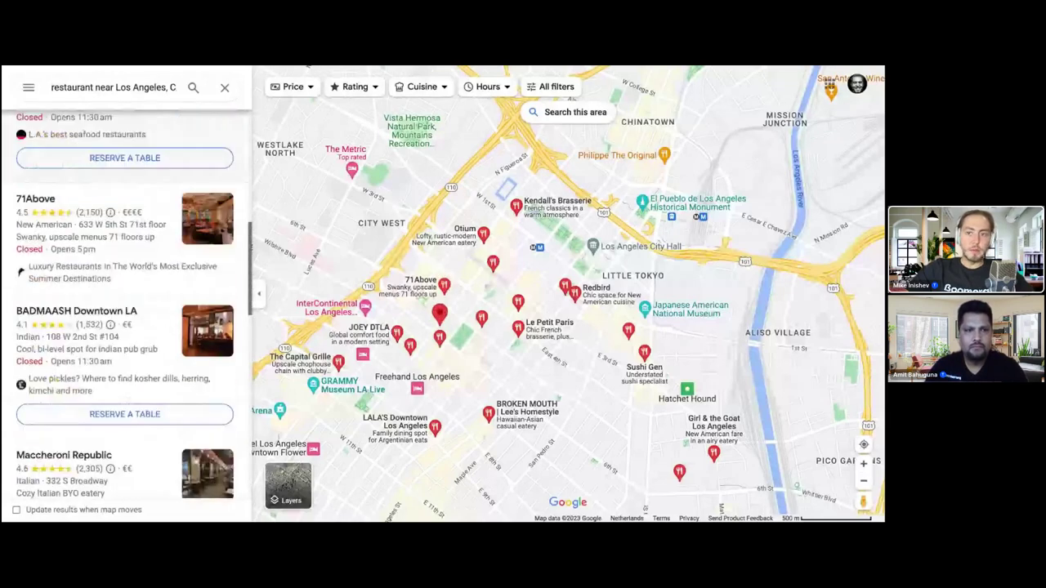
pyautogui.scroll(2, 58, 214)
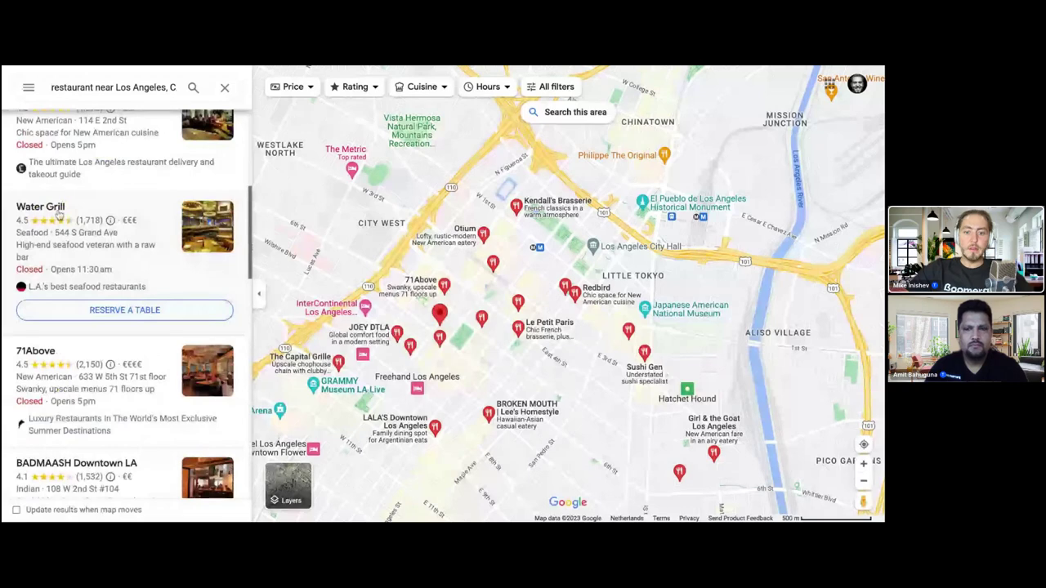
pyautogui.click(56, 230)
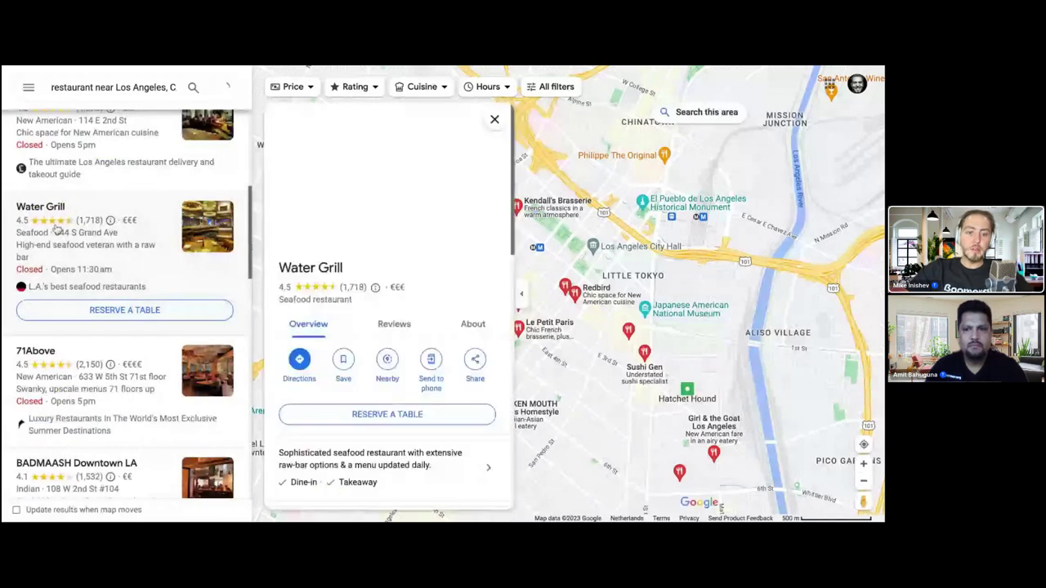
pyautogui.scroll(-4, 370, 368)
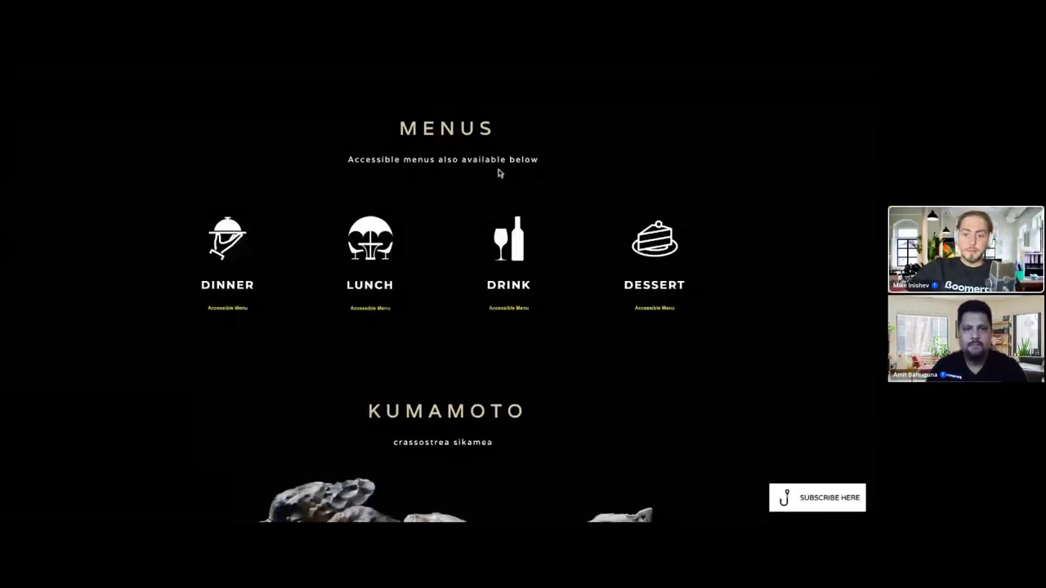
# - Open the Gift Cards page from the Water Grill website footer
pyautogui.scroll(-3, 498, 171)
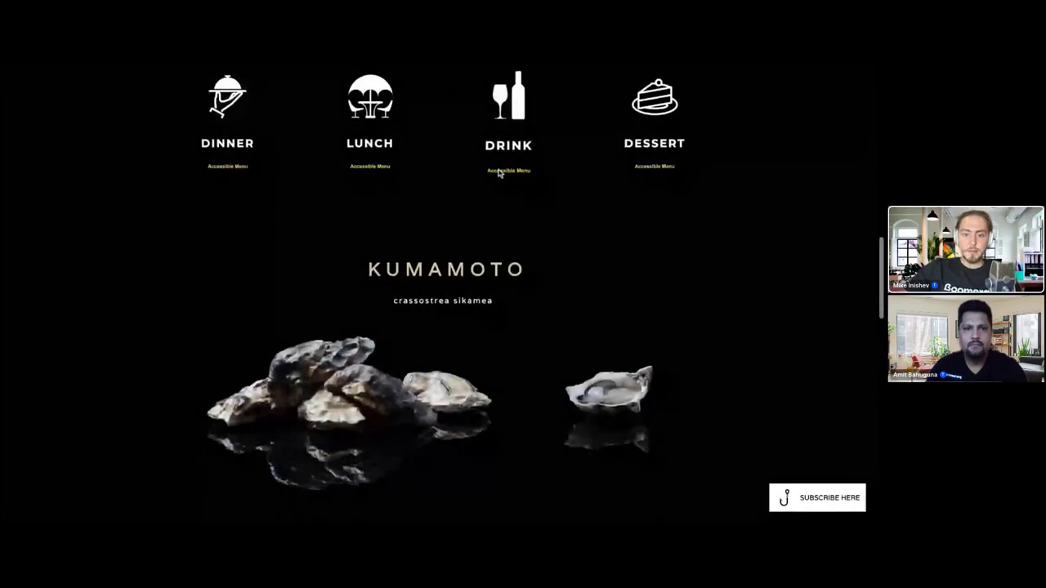
pyautogui.scroll(-3, 499, 172)
pyautogui.scroll(-3, 499, 172)
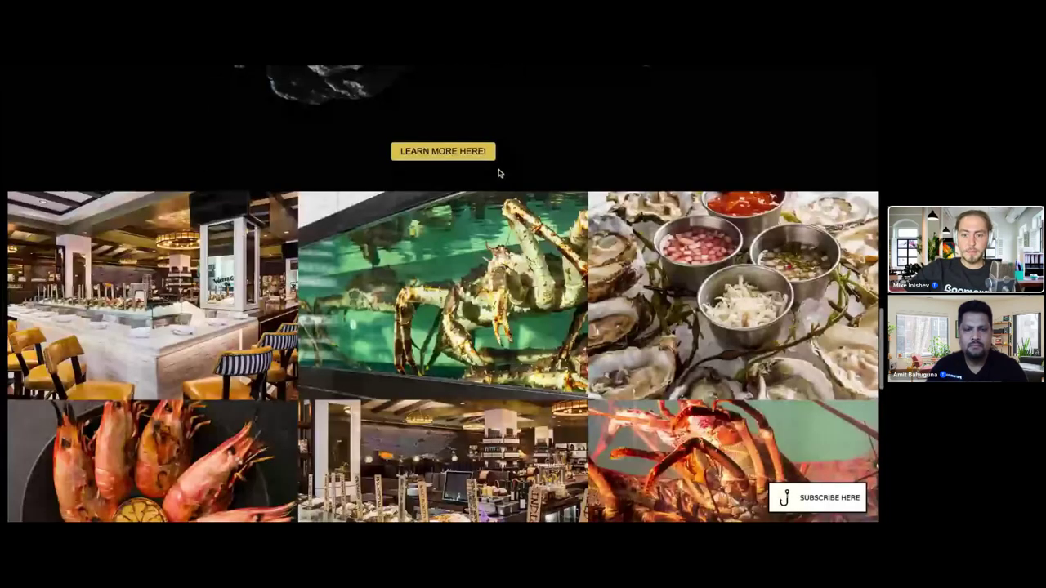
pyautogui.scroll(-5, 500, 172)
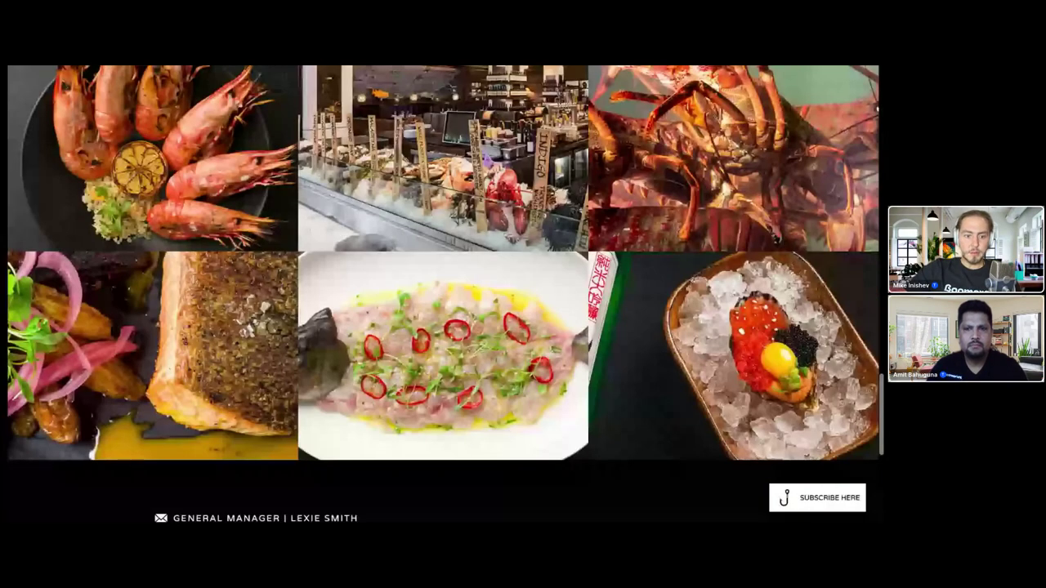
pyautogui.scroll(-5, 252, 366)
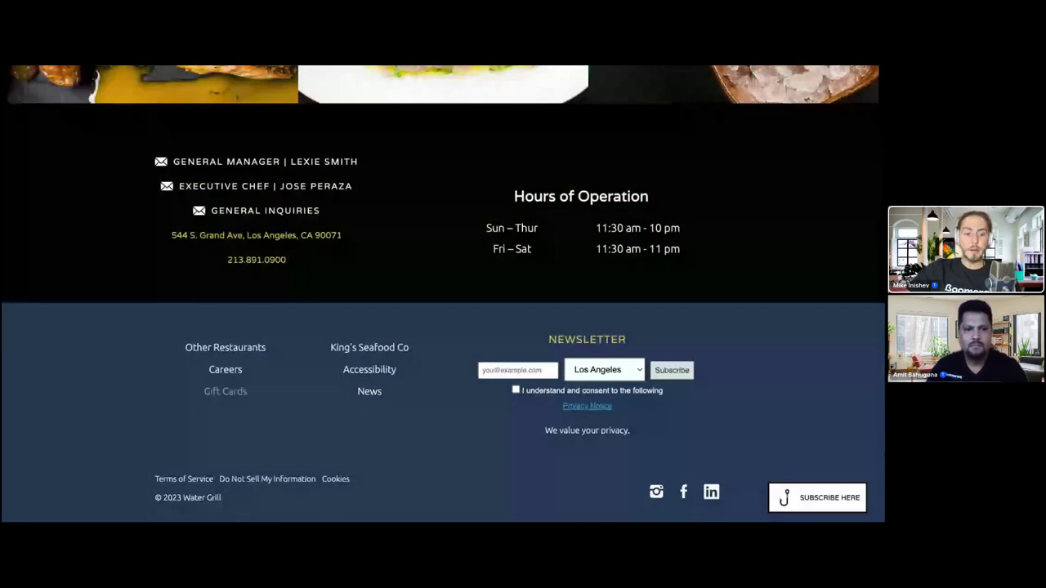
pyautogui.click(226, 391)
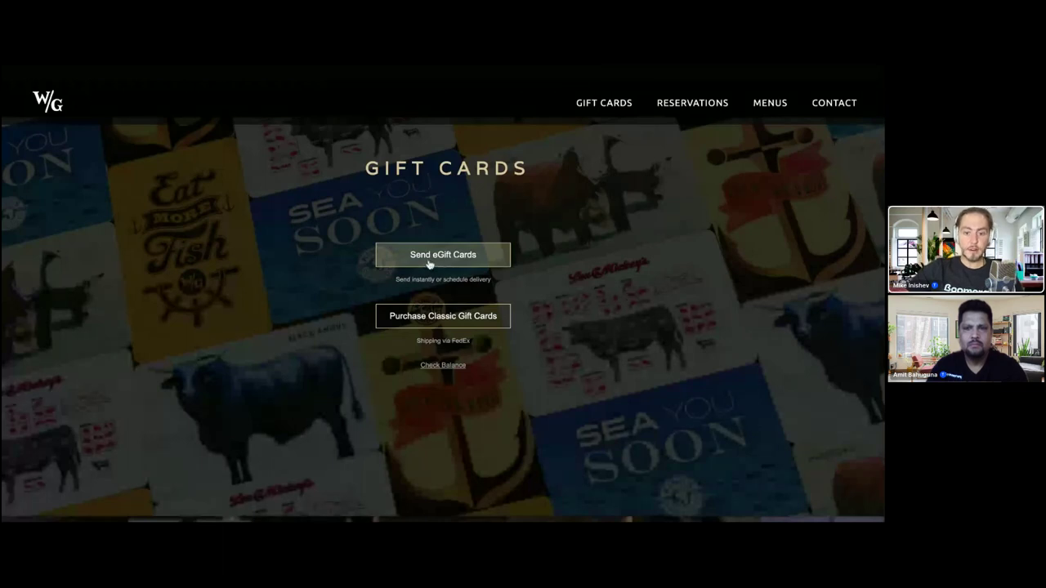
# - Review the Gift Cards page, highlighting the Shipping via FedEx note, then head back up
pyautogui.scroll(-1, 401, 334)
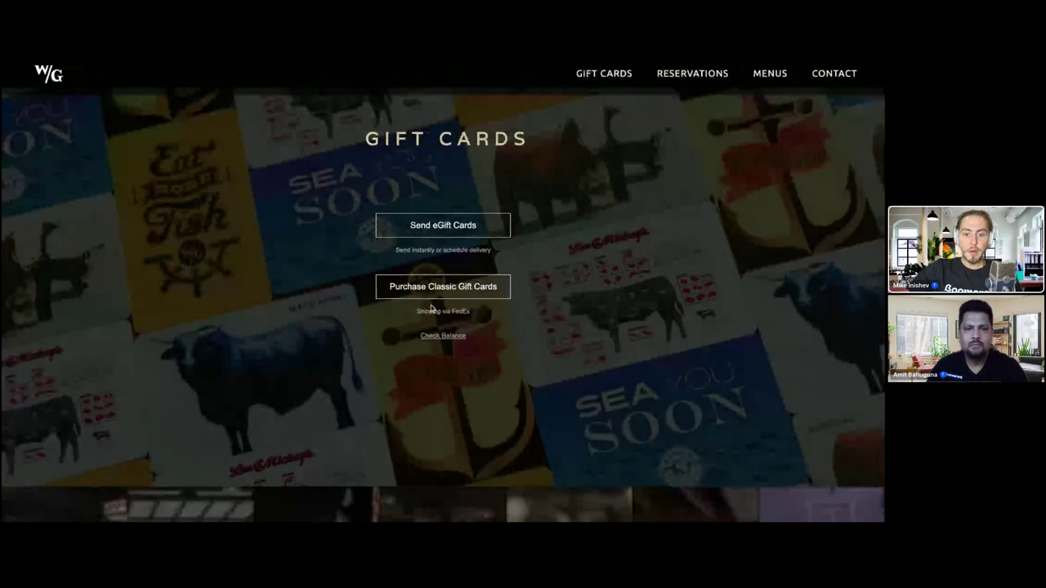
pyautogui.moveTo(422, 312); pyautogui.dragTo(627, 304)
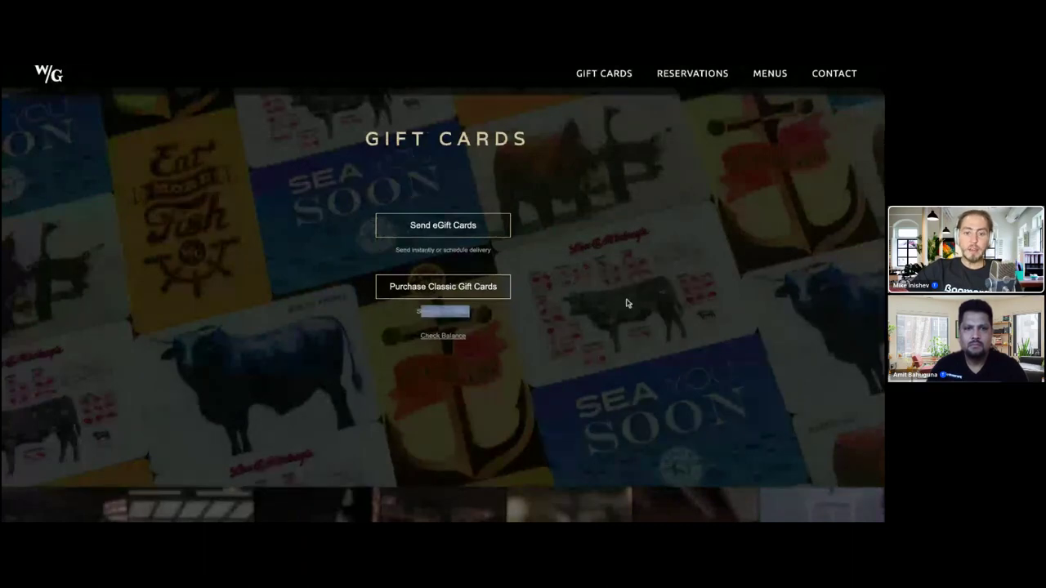
pyautogui.scroll(-2, 628, 304)
pyautogui.scroll(1, 434, 241)
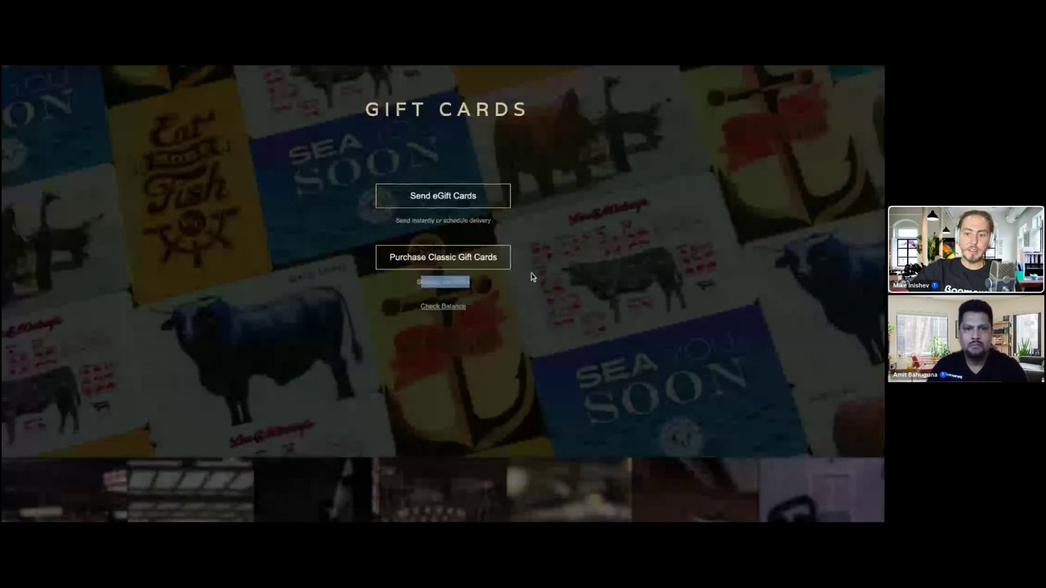
pyautogui.scroll(-3, 531, 277)
pyautogui.scroll(-3, 443, 294)
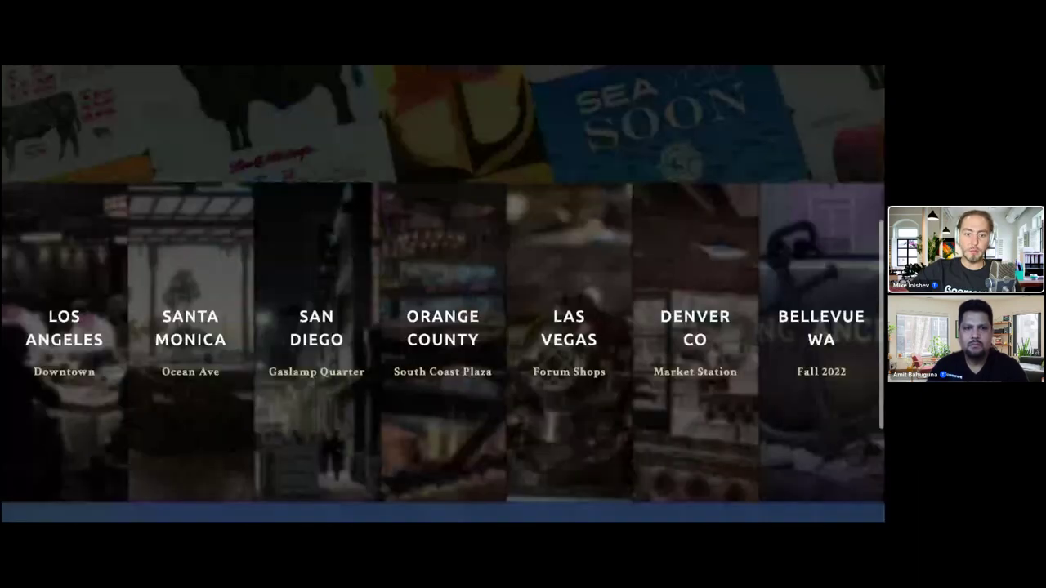
pyautogui.scroll(-4, 532, 277)
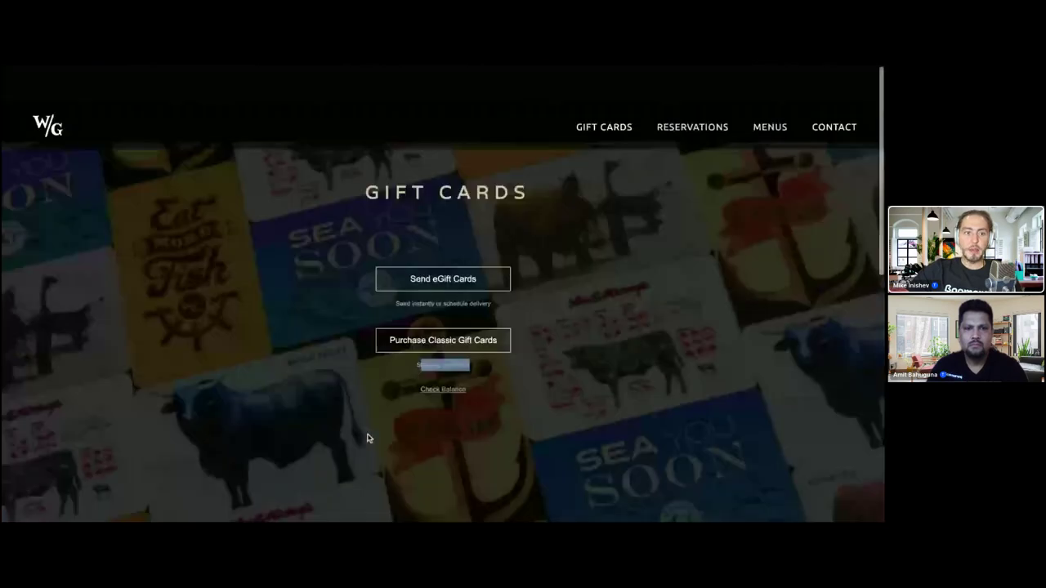
pyautogui.scroll(-1, 539, 274)
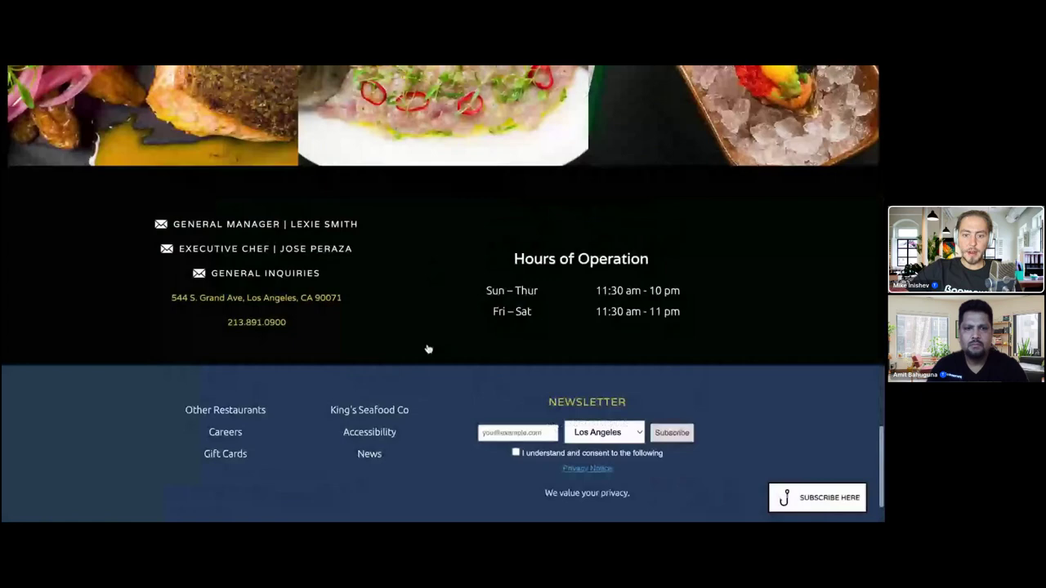
pyautogui.scroll(-1, 428, 349)
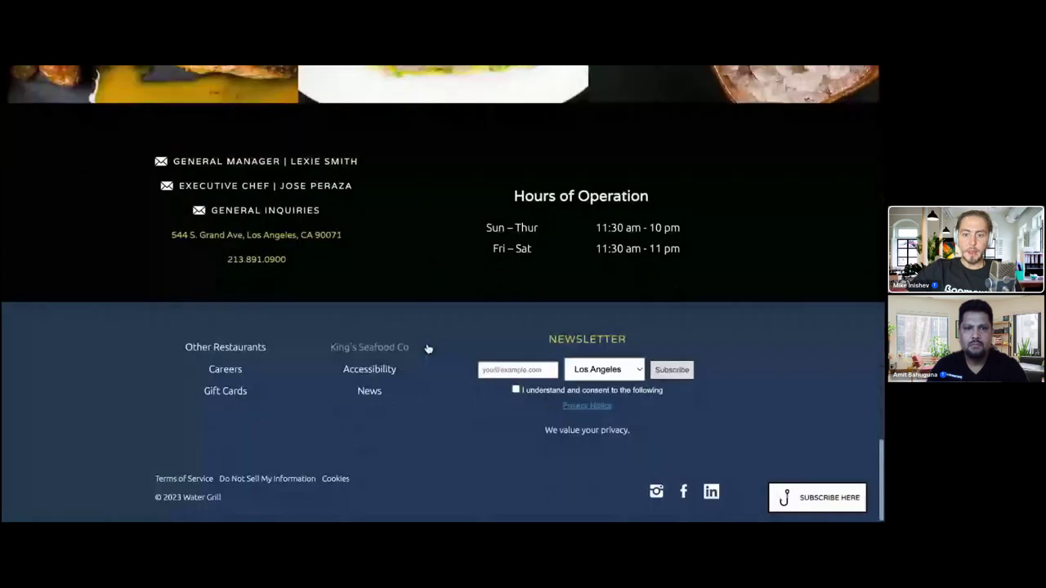
pyautogui.scroll(3, 428, 349)
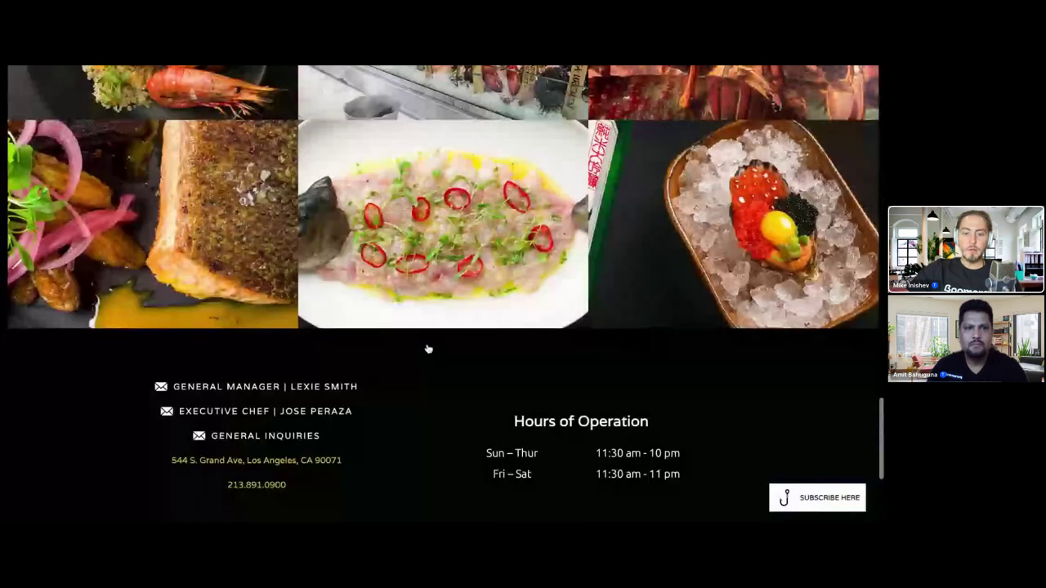
pyautogui.scroll(5, 429, 349)
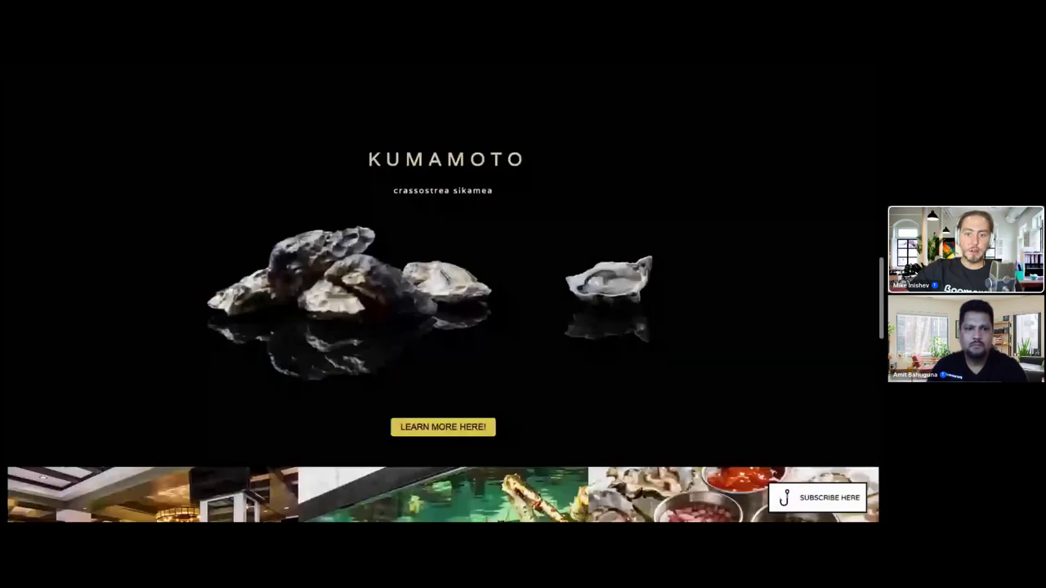
pyautogui.scroll(5, 428, 349)
# - Scroll to the top of the Water Grill home page to view the hero banner and reservation bar
pyautogui.scroll(1, 441, 245)
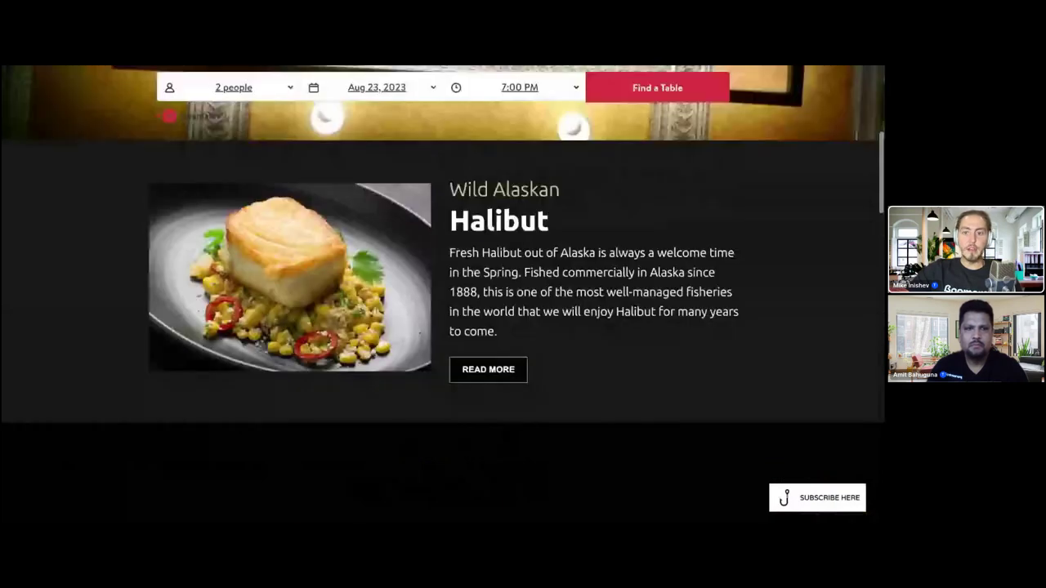
pyautogui.scroll(3, 441, 245)
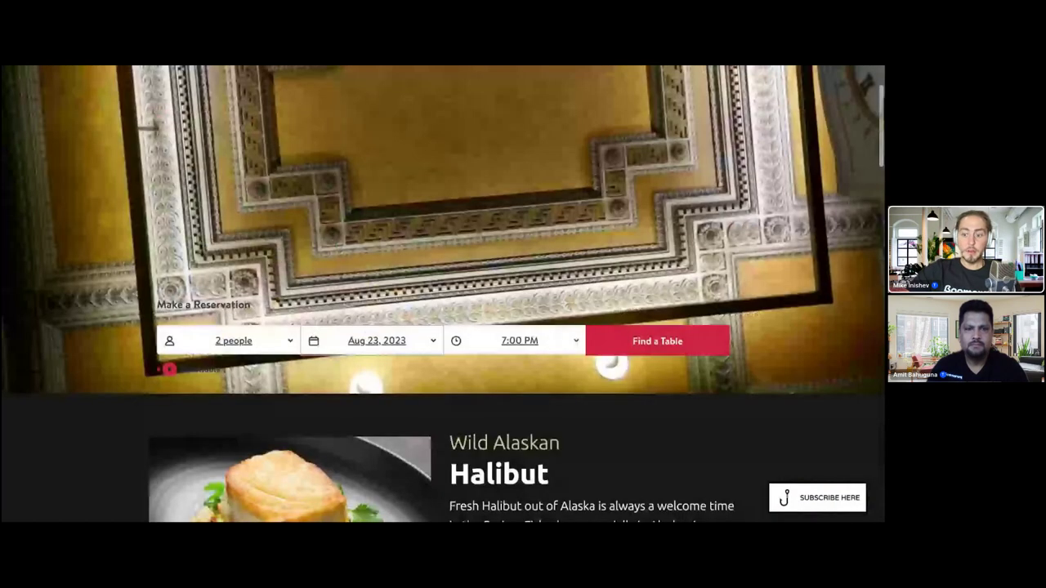
pyautogui.scroll(1, 530, 423)
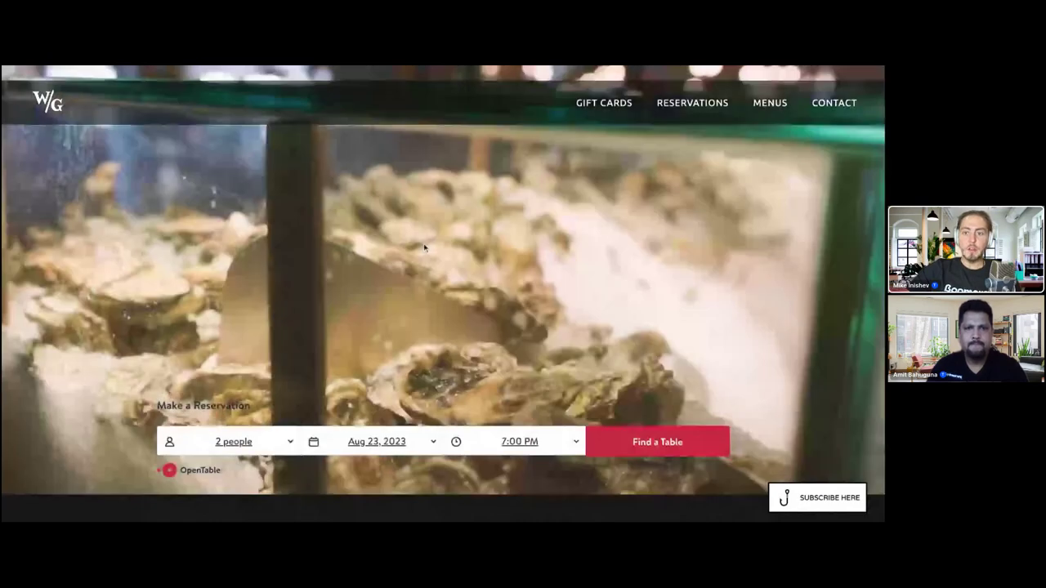
pyautogui.scroll(-3, 399, 205)
pyautogui.scroll(3, 400, 205)
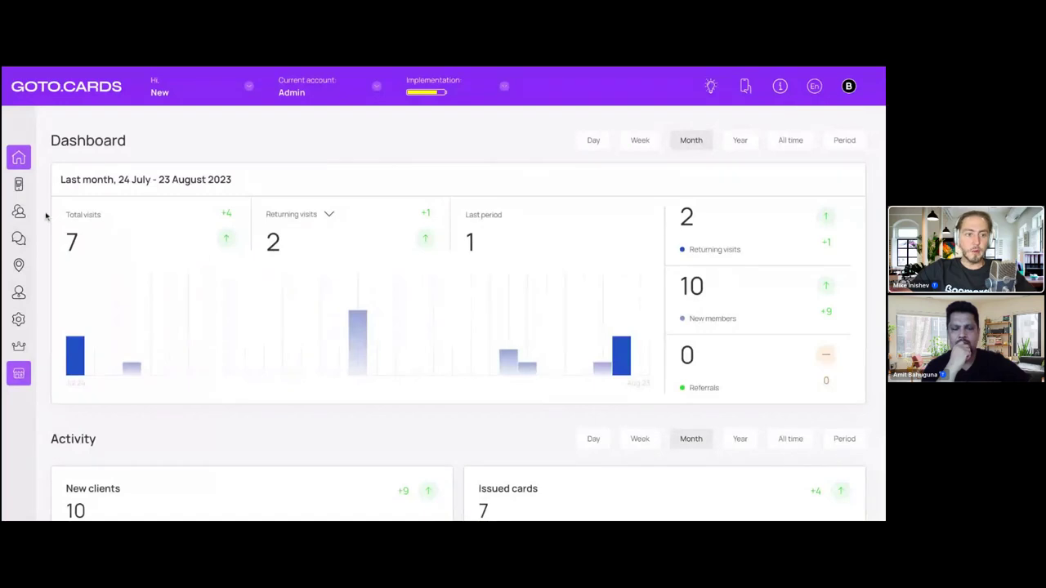
# - Go to the reseller dashboard's sub-accounts list and start a new sub-account
pyautogui.click(20, 347)
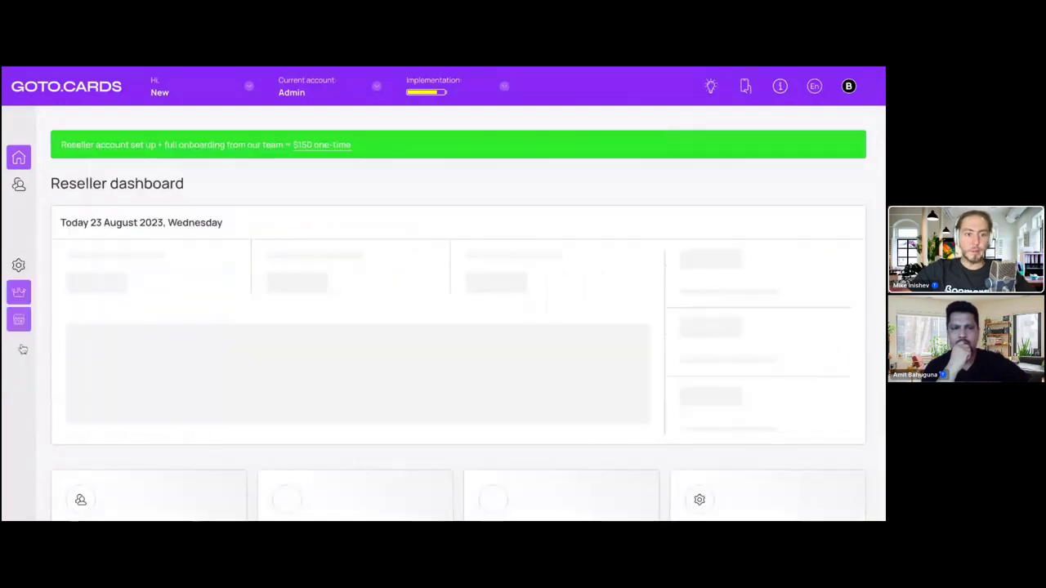
pyautogui.scroll(-2, 340, 261)
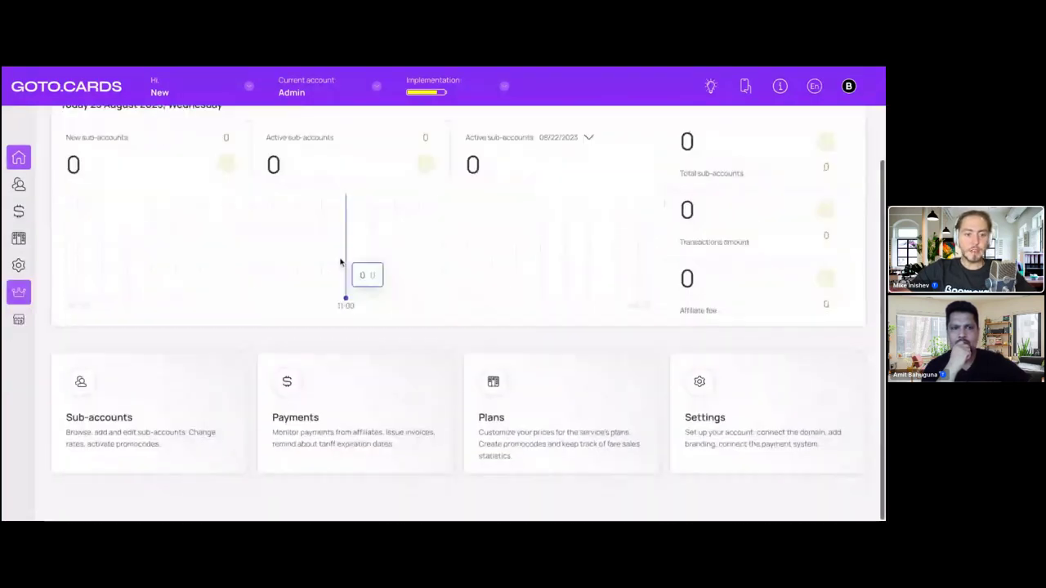
pyautogui.click(163, 420)
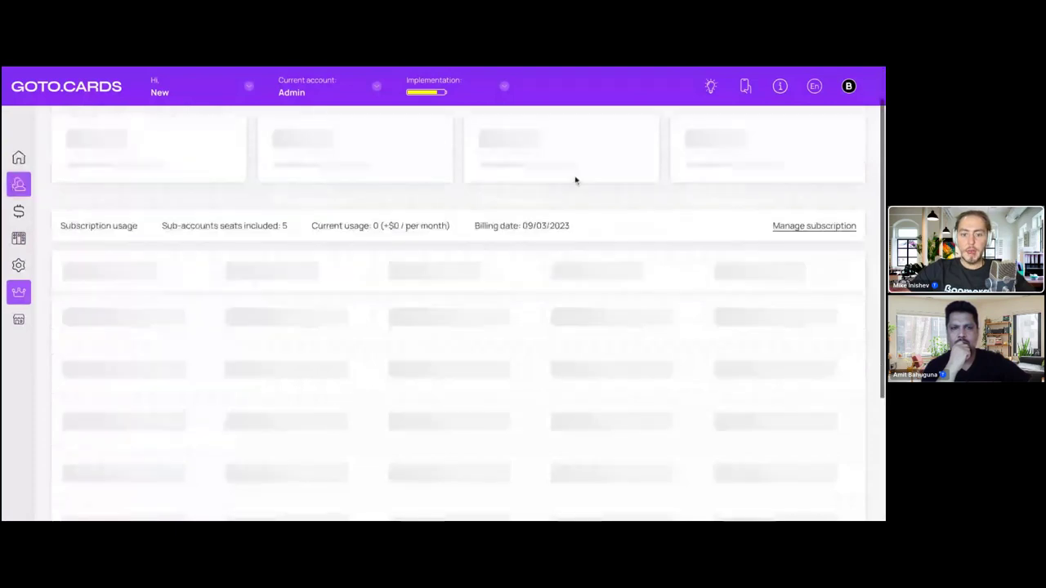
pyautogui.scroll(-5, 575, 181)
pyautogui.click(458, 411)
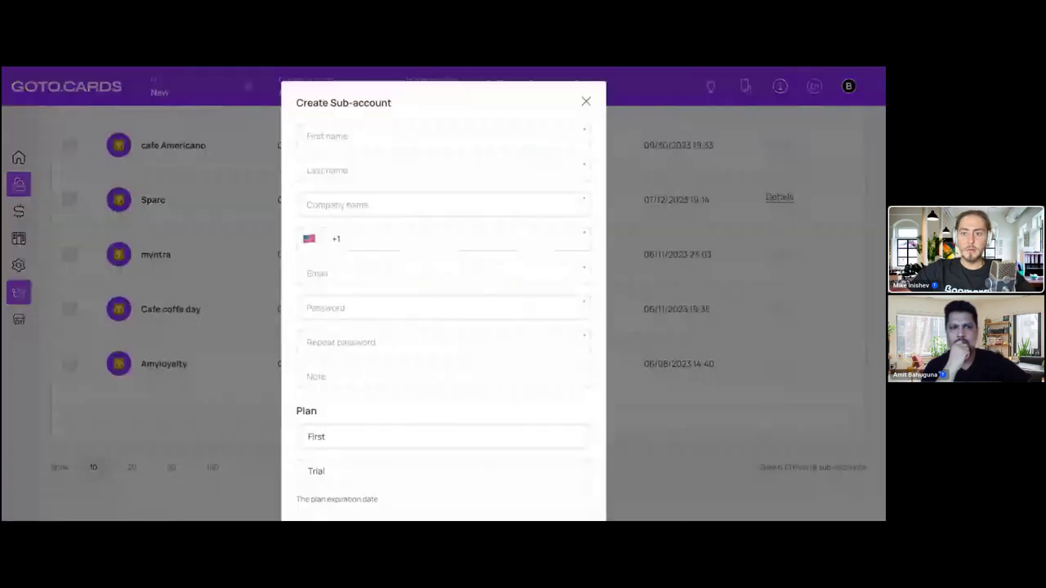
# - Enter first name 'Water', last name 'Grill', company 'Water Grill' and a phone number
pyautogui.click(413, 124)
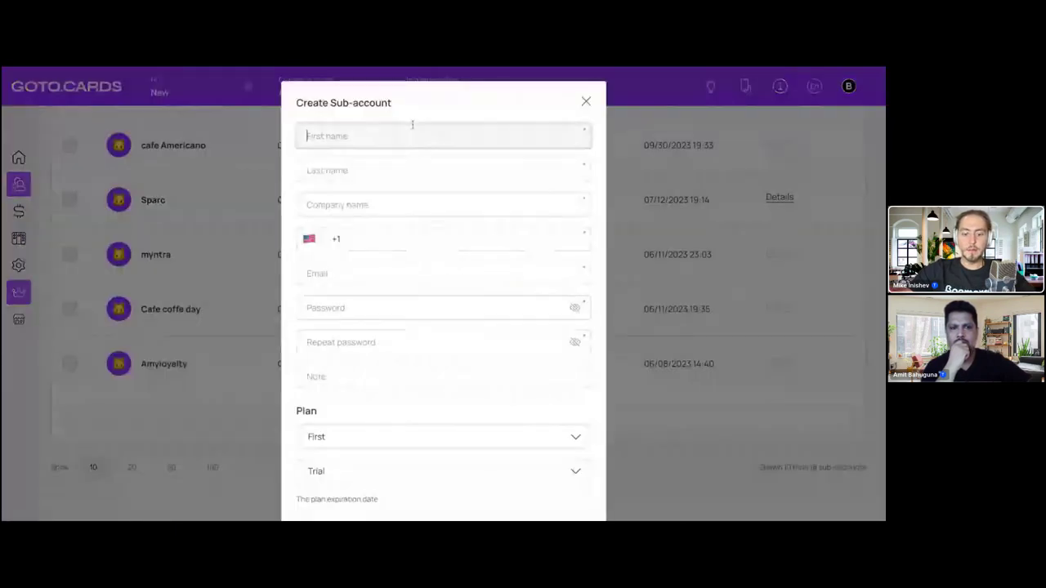
pyautogui.write('Water')
pyautogui.press('Tab')
pyautogui.write('Gr')
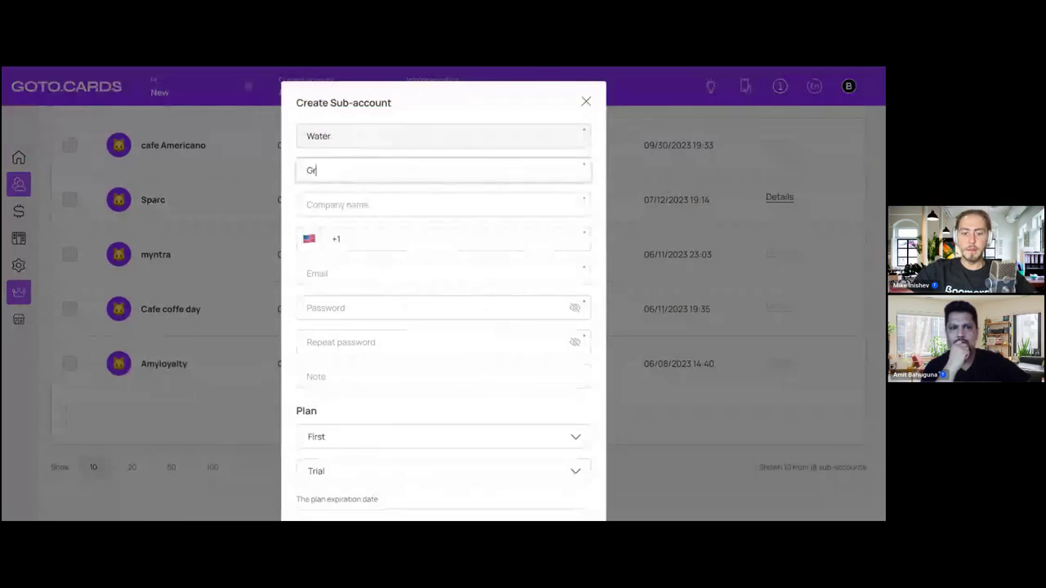
pyautogui.write('ill')
pyautogui.press('Tab')
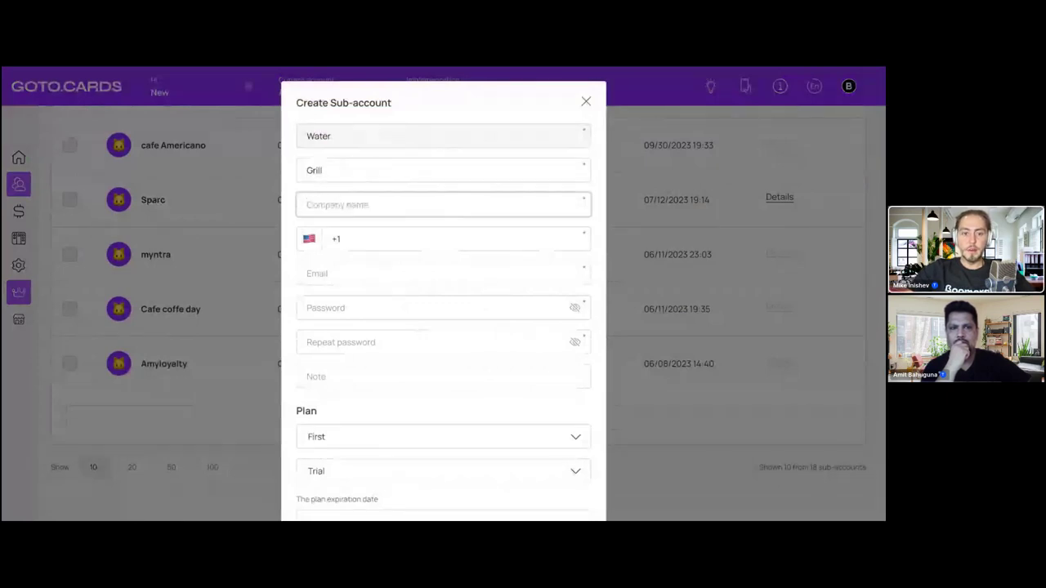
pyautogui.write('Water Gril')
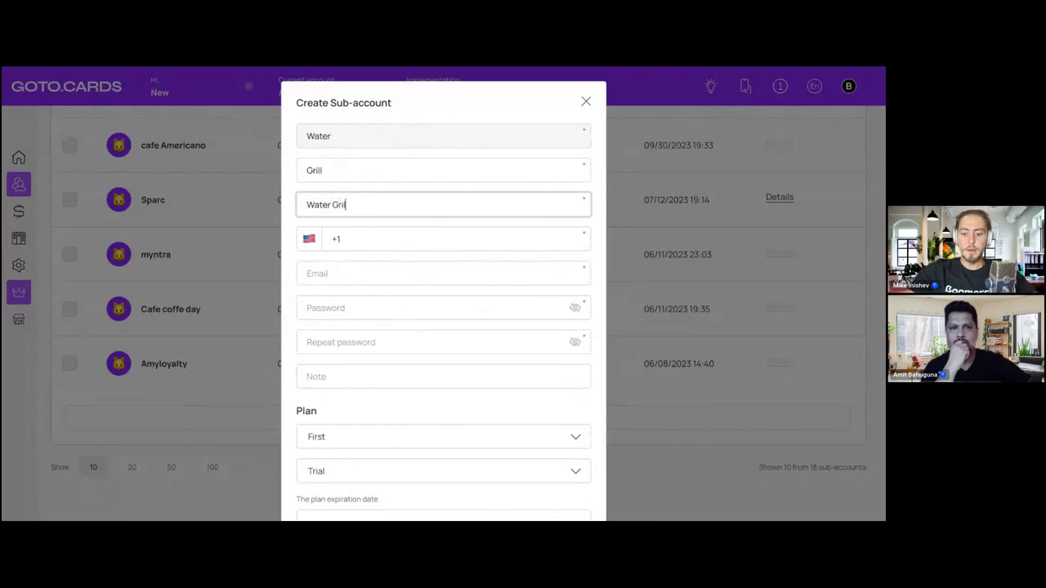
pyautogui.write('l')
pyautogui.press('Tab')
pyautogui.write('11234124')
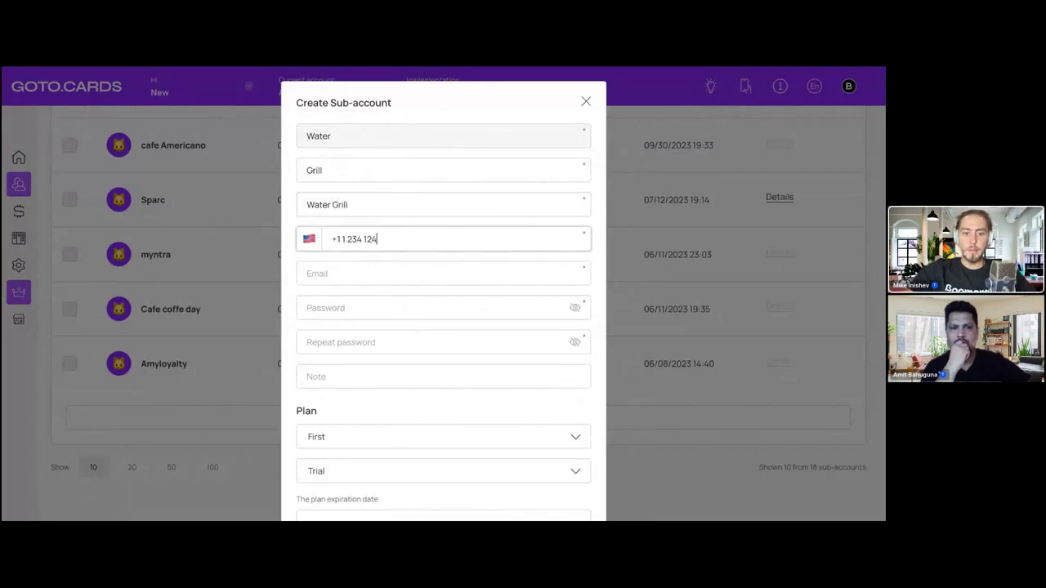
# - Fill in the sub-account's e-mail address and enter and repeat the account password
pyautogui.click(380, 271)
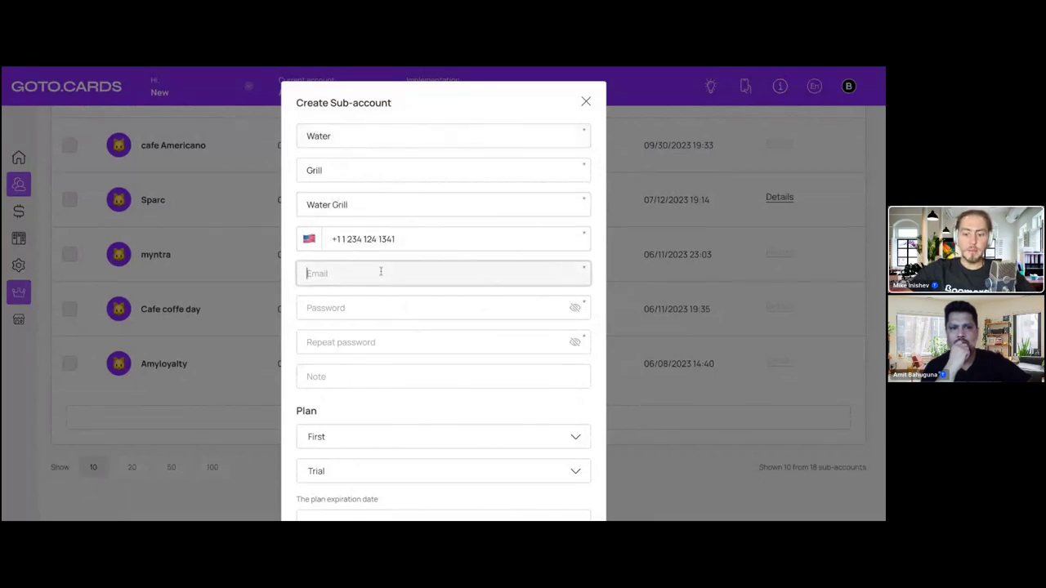
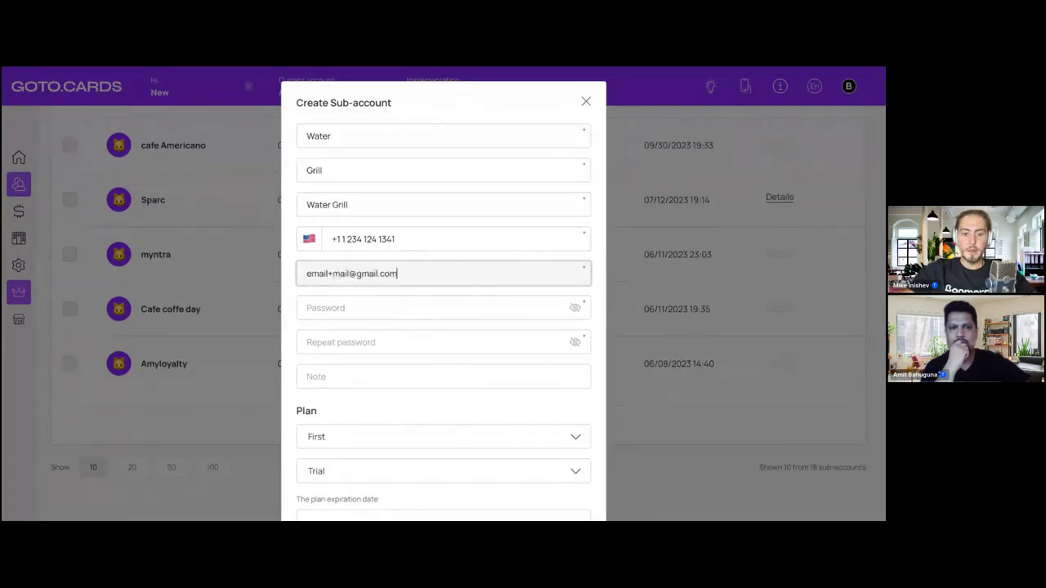
pyautogui.press('Tab')
pyautogui.write('a')
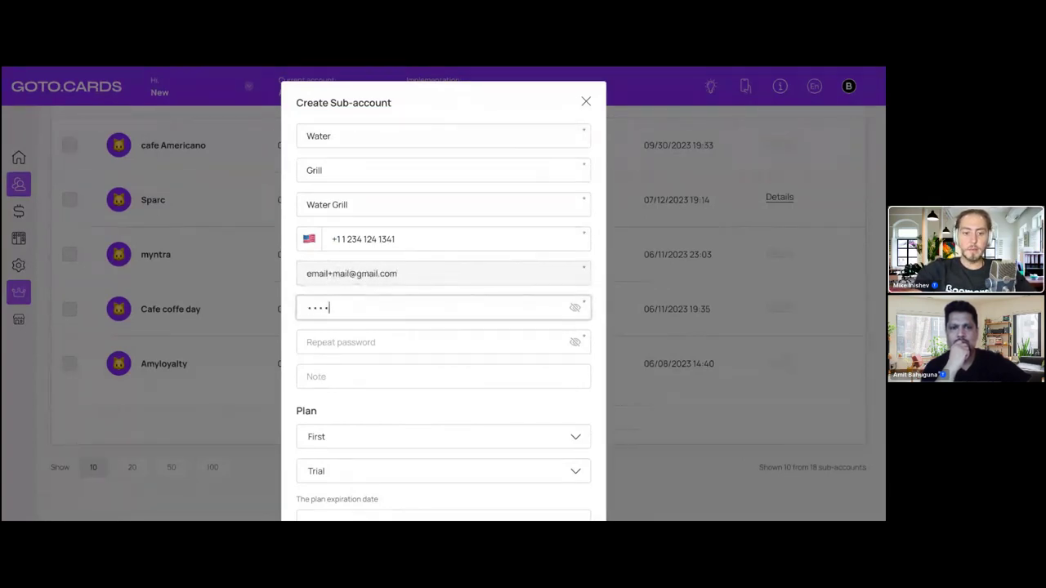
pyautogui.write('8')
pyautogui.press('Tab')
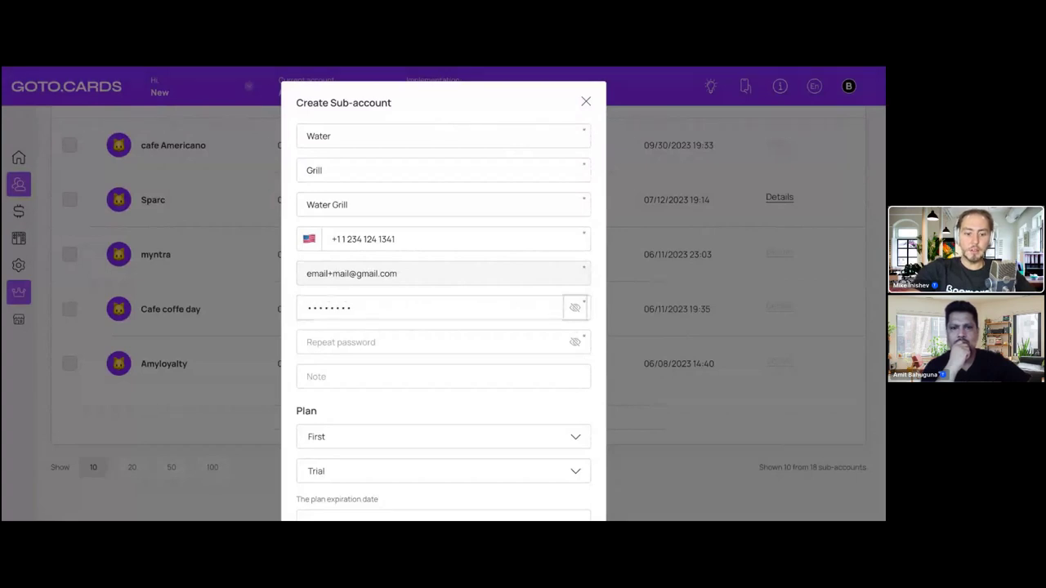
pyautogui.press('Tab')
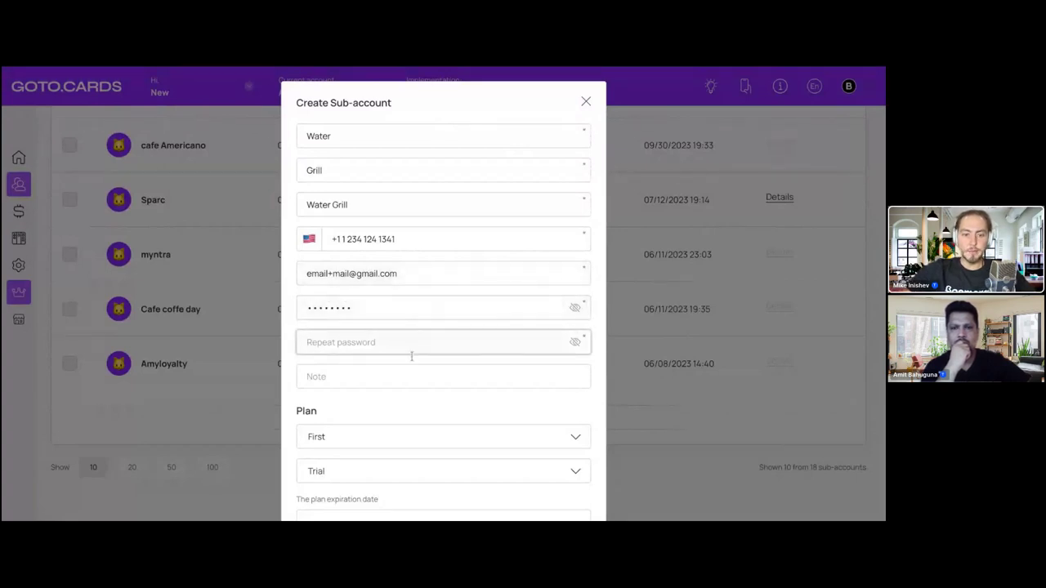
pyautogui.hotkey('ctrl', 'v')
# - Choose the Third plan, create the sub-account, and open the new Water Grill profile
pyautogui.scroll(-3, 345, 338)
pyautogui.click(343, 317)
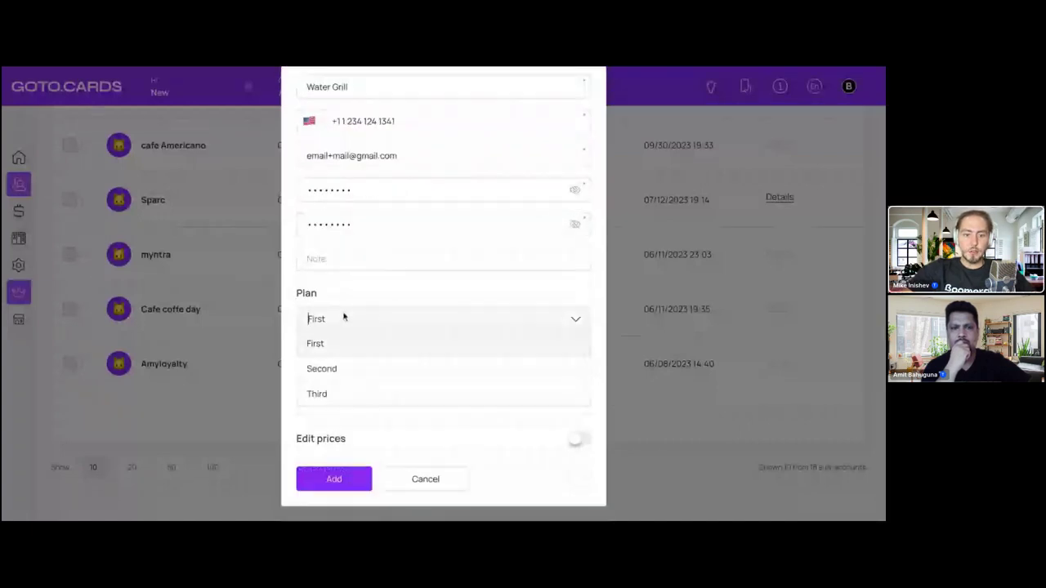
pyautogui.click(365, 391)
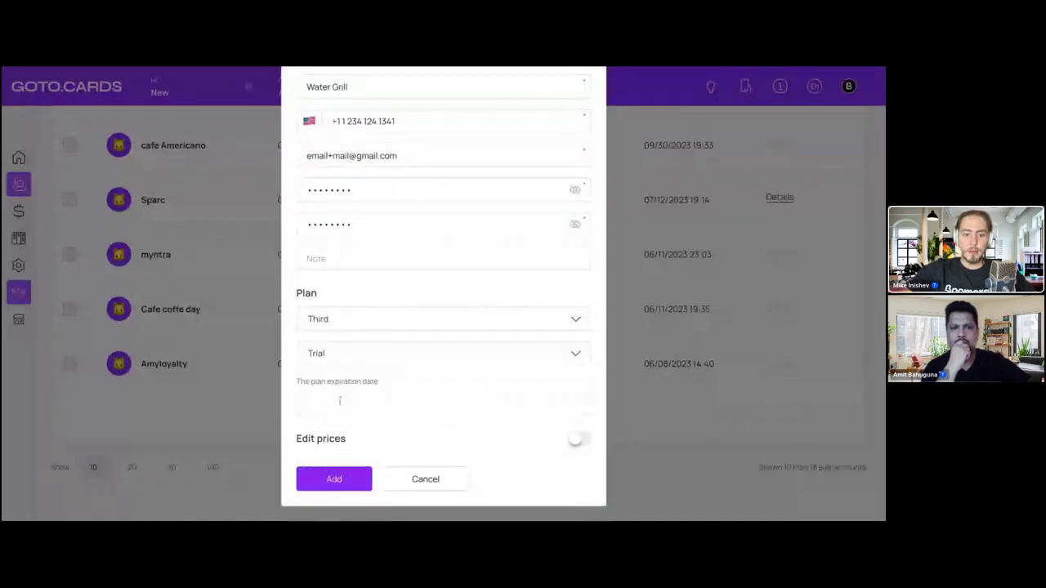
pyautogui.press('Return')
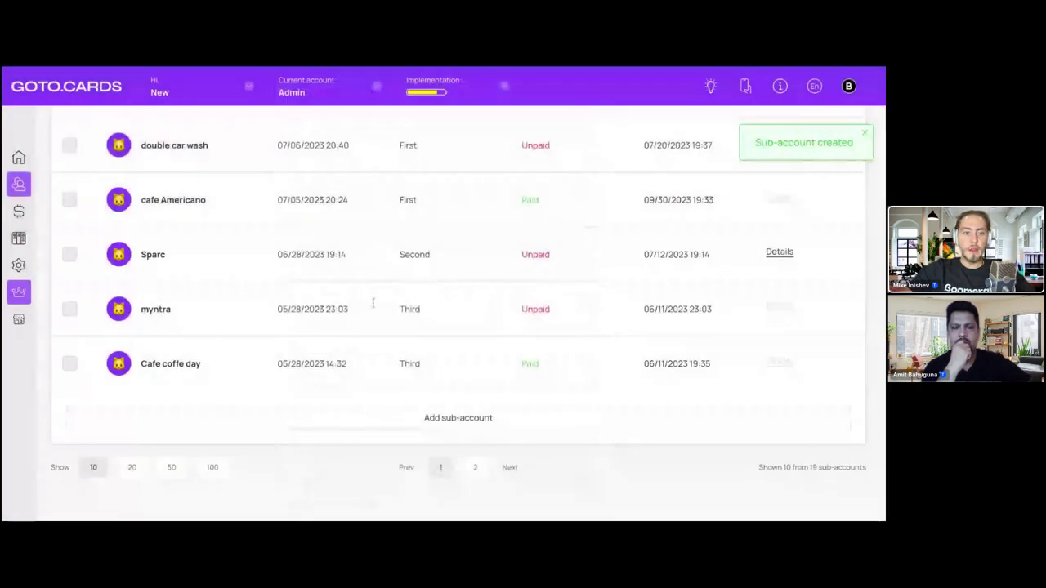
pyautogui.scroll(3, 376, 298)
pyautogui.scroll(3, 379, 295)
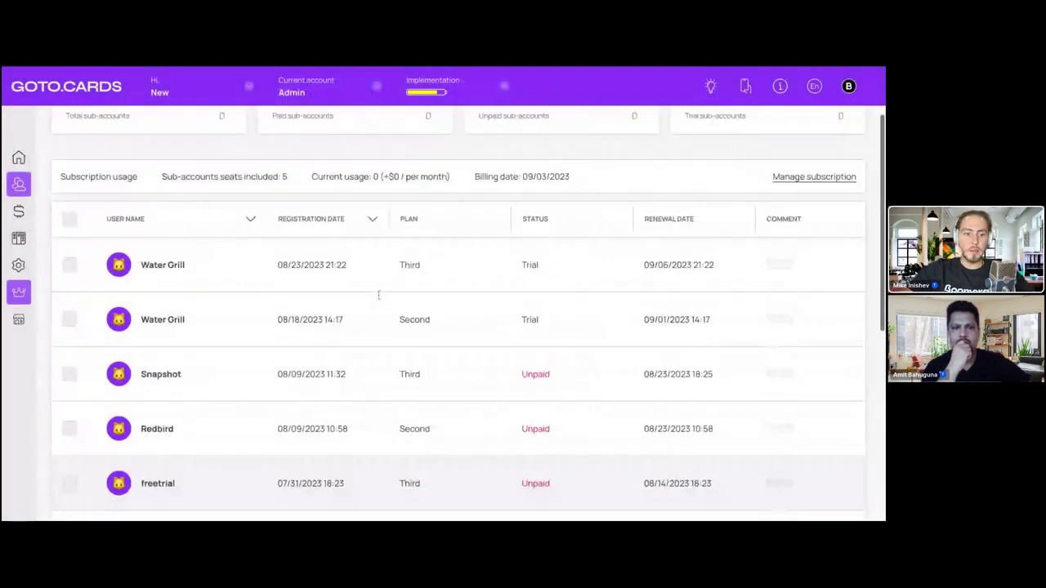
pyautogui.scroll(1, 379, 295)
pyautogui.click(162, 299)
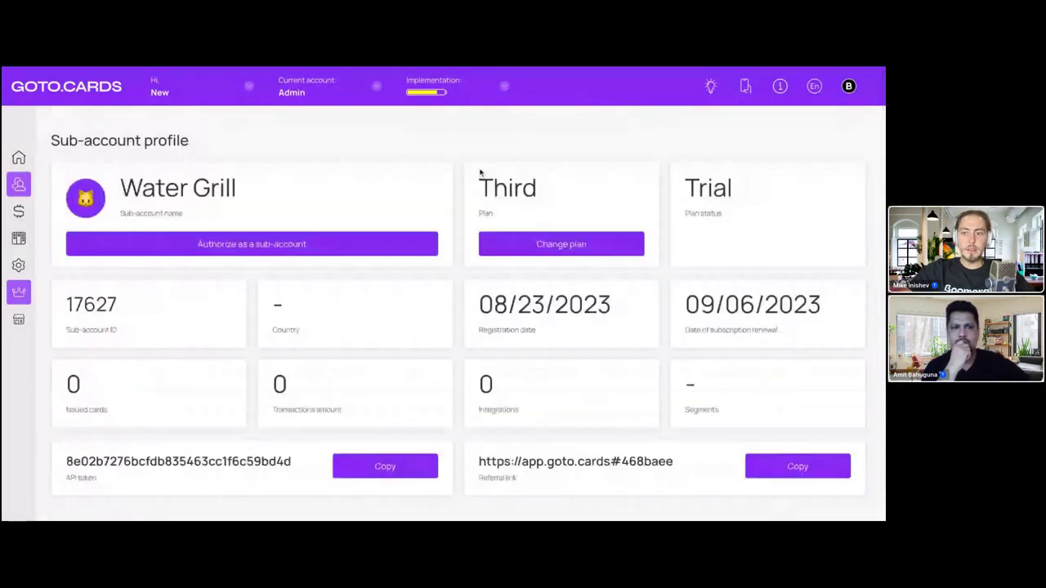
# - Authorize as the Water Grill sub-account to reach its card Templates page
pyautogui.click(336, 250)
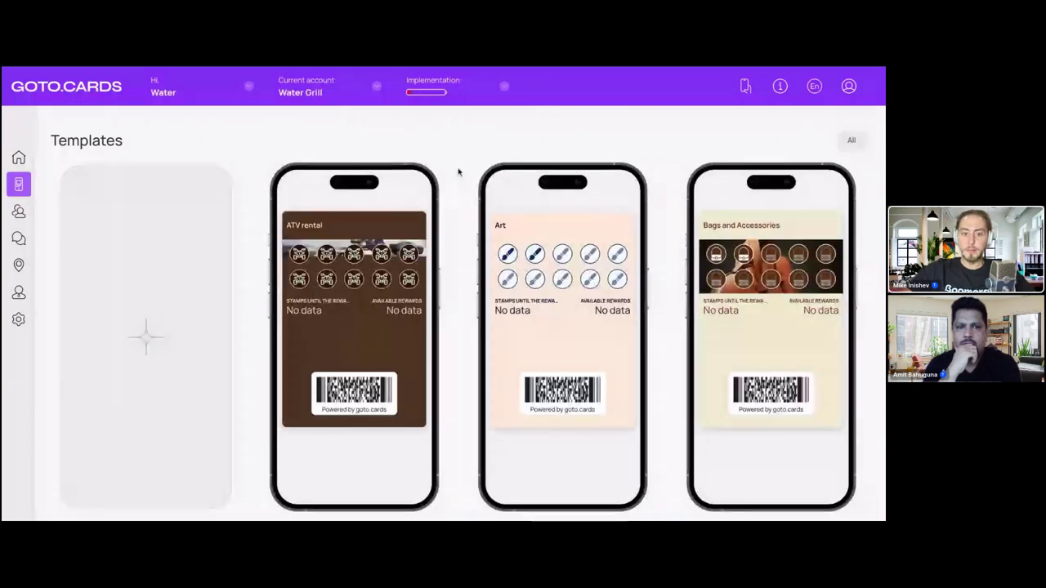
# - Open the Fish restaurant template from the gallery in the card editor
pyautogui.scroll(-5, 458, 172)
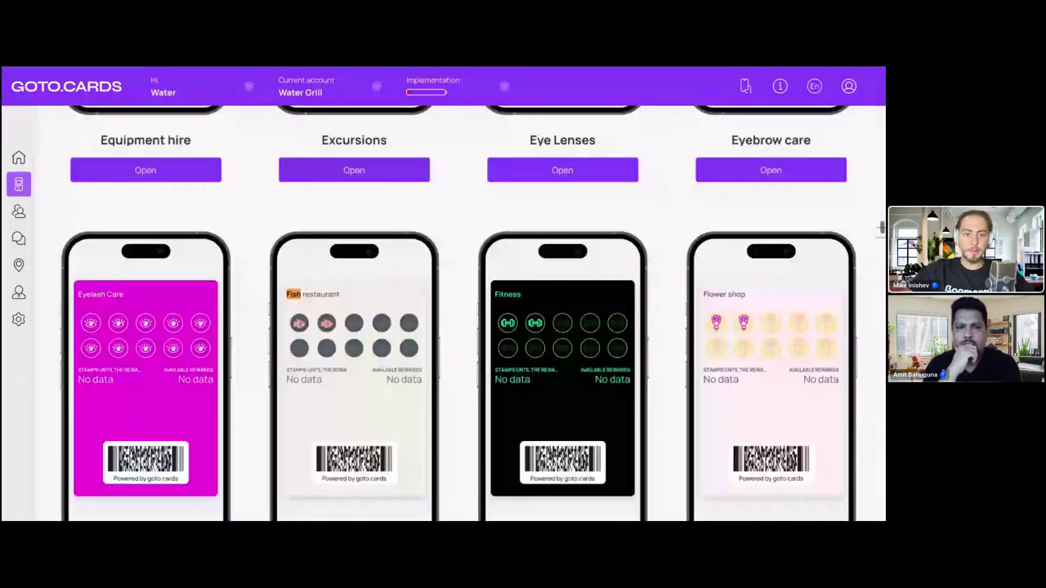
pyautogui.click(378, 320)
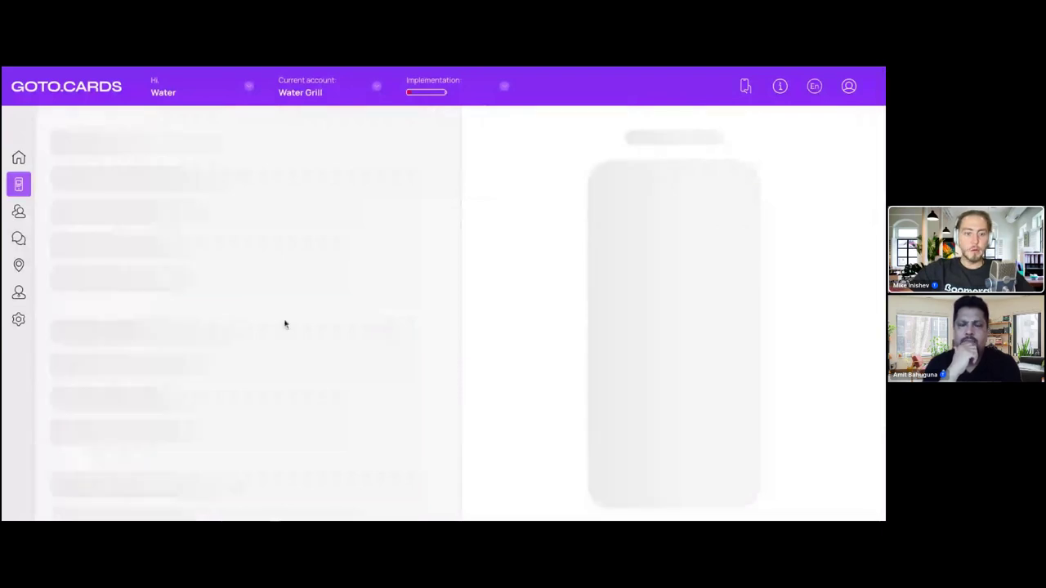
pyautogui.scroll(-2, 401, 210)
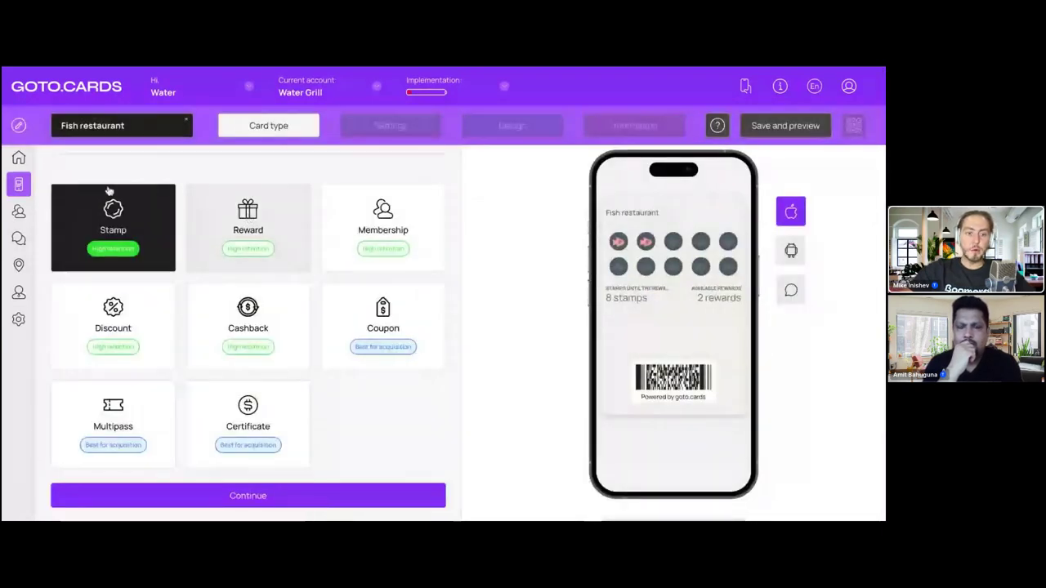
# - Keep Stamp as card type, advance through Settings to Information, then return to Design
pyautogui.scroll(-2, 345, 459)
pyautogui.click(344, 445)
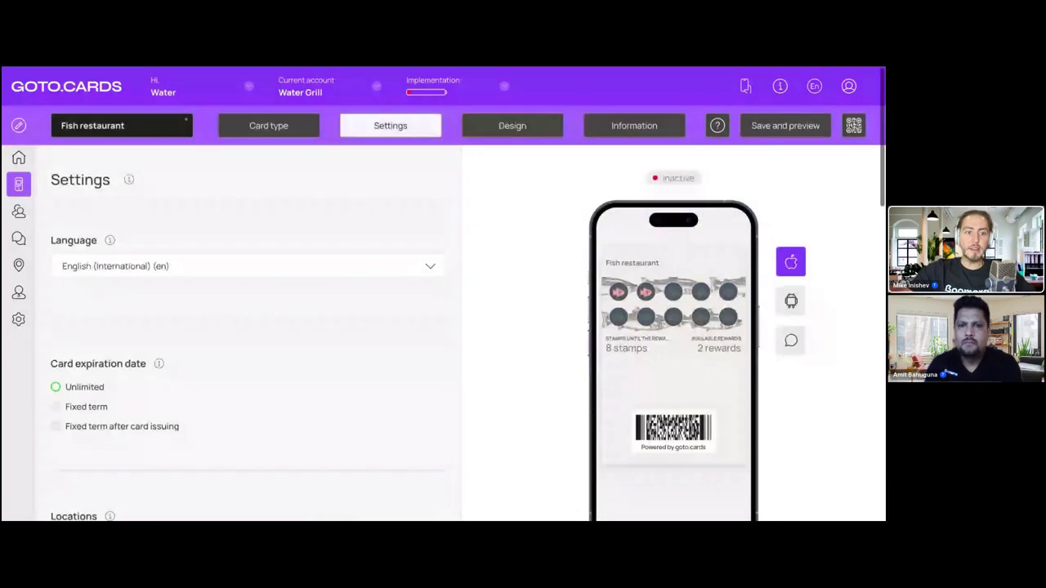
pyautogui.scroll(-8, 74, 493)
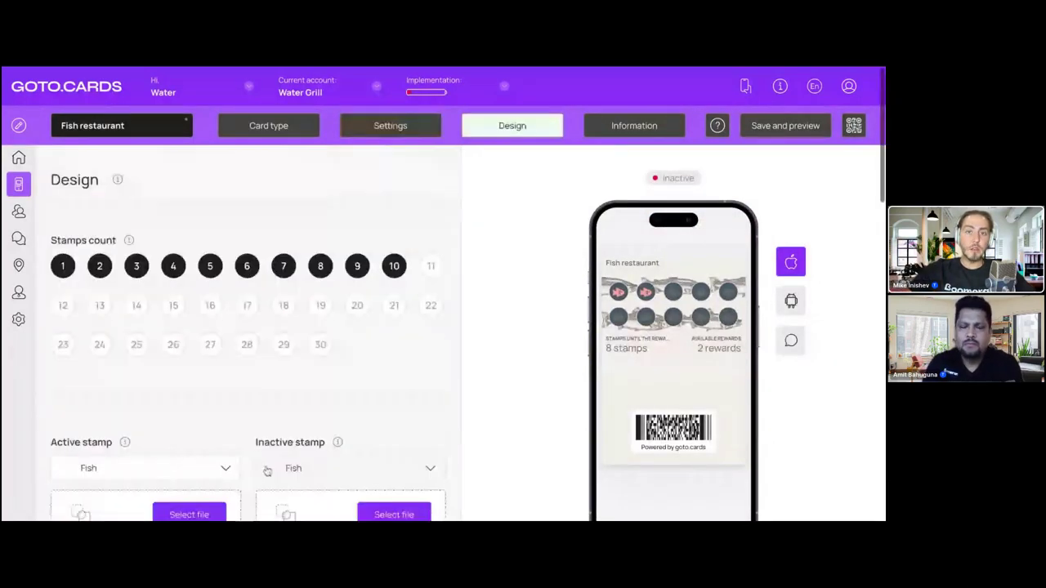
pyautogui.scroll(-4, 268, 472)
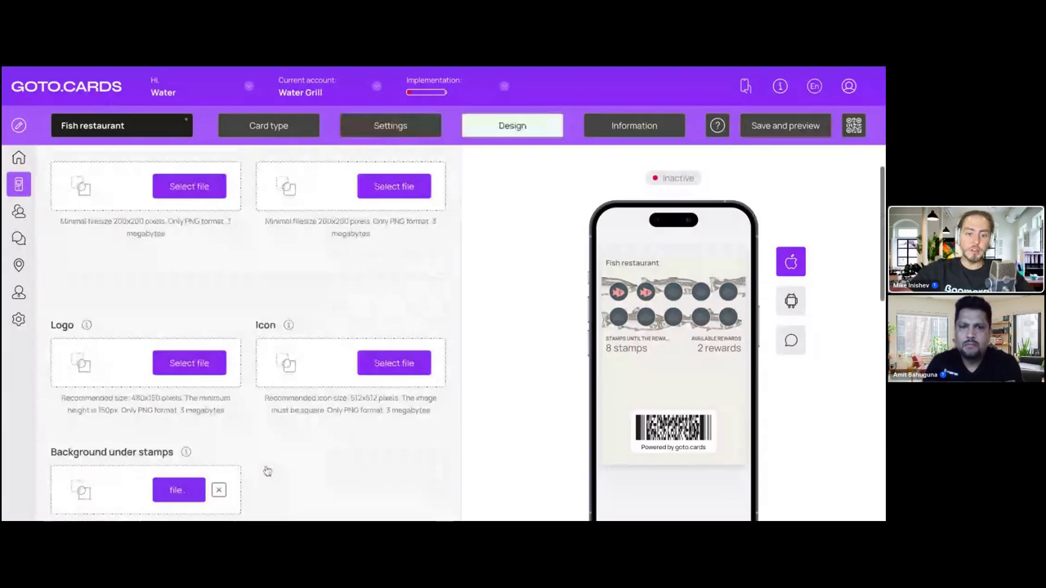
pyautogui.scroll(-10, 267, 472)
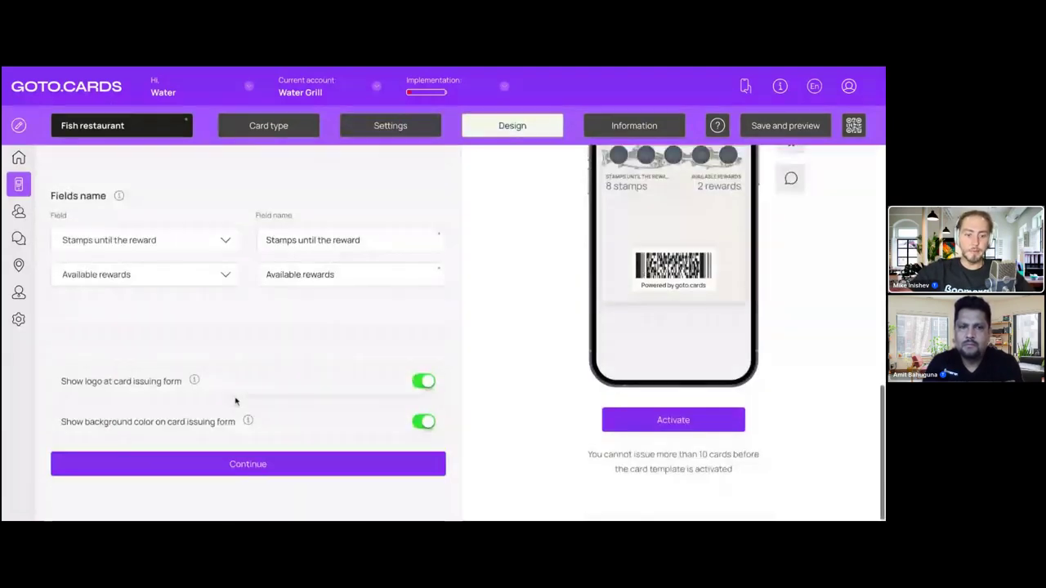
pyautogui.click(235, 464)
pyautogui.scroll(-15, 237, 470)
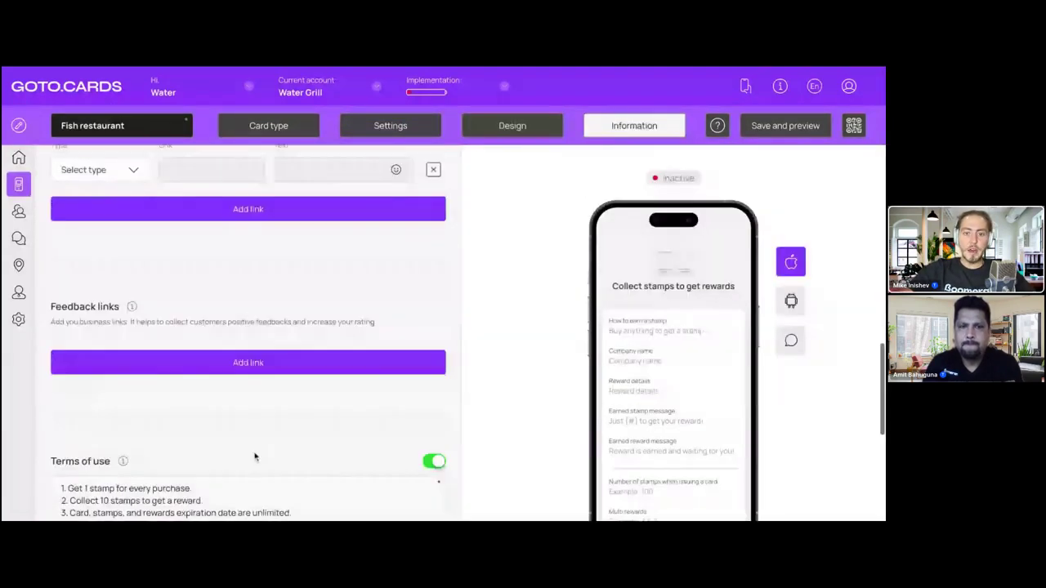
pyautogui.scroll(-5, 255, 457)
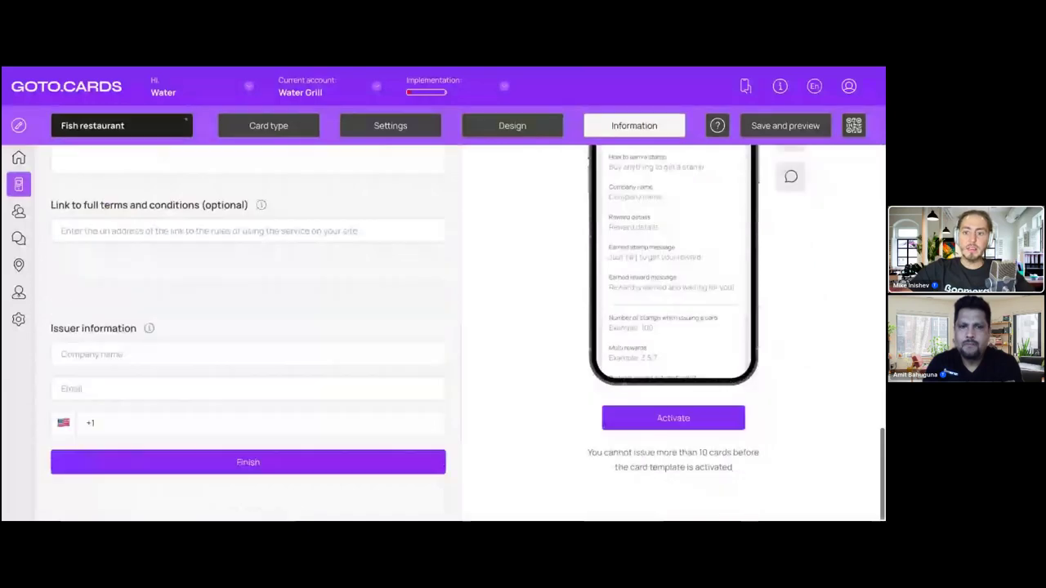
pyautogui.click(512, 132)
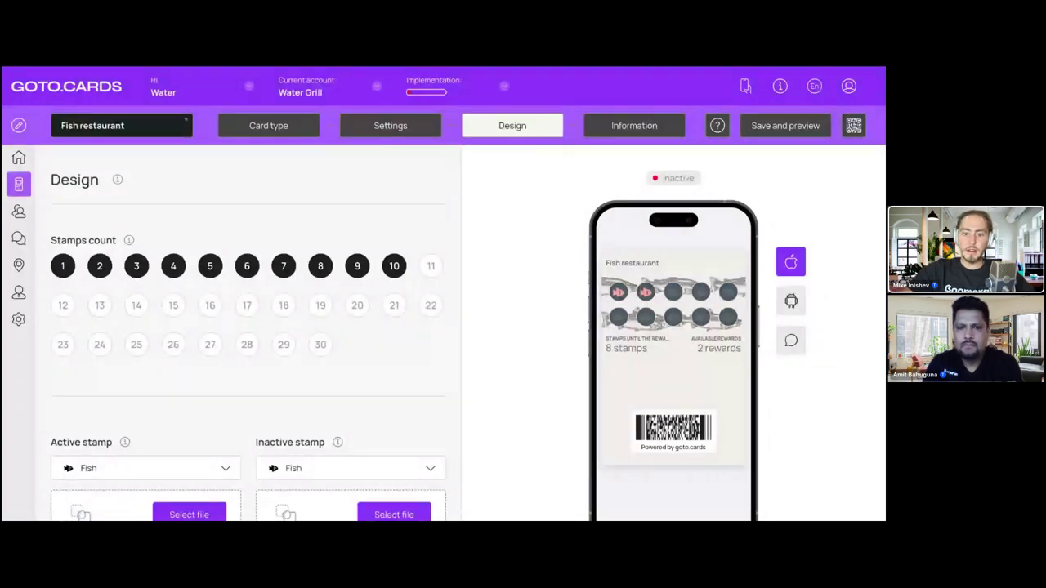
# - Check the Colors section of the Fish restaurant design and save the template for preview
pyautogui.scroll(-3, 247, 335)
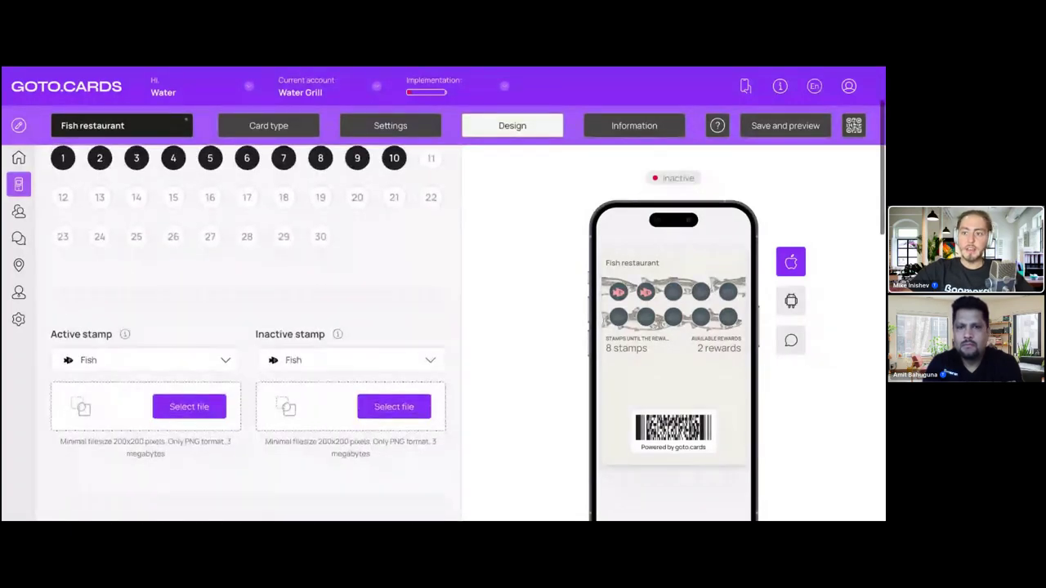
pyautogui.scroll(-10, 248, 335)
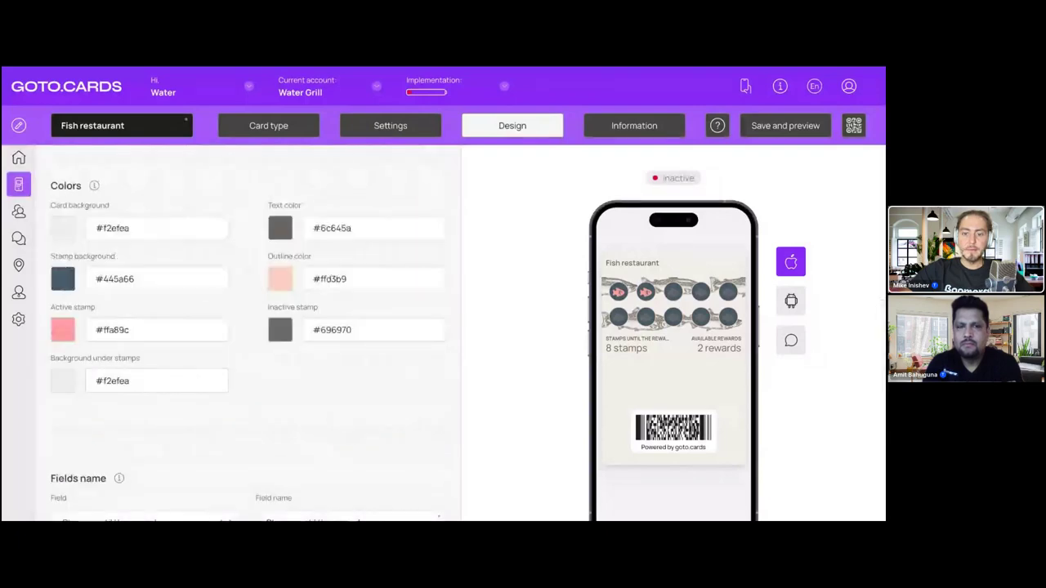
pyautogui.click(773, 125)
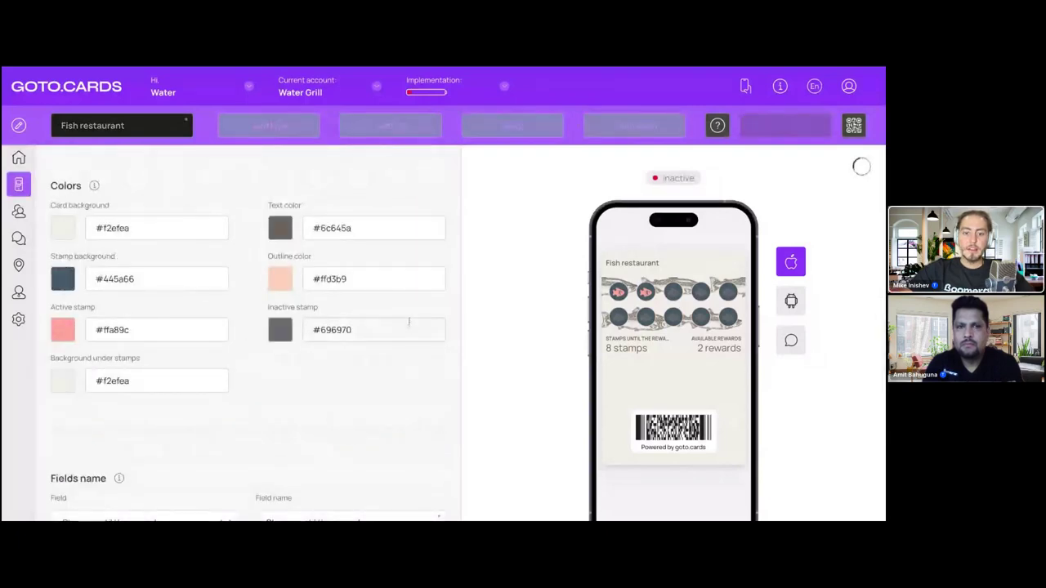
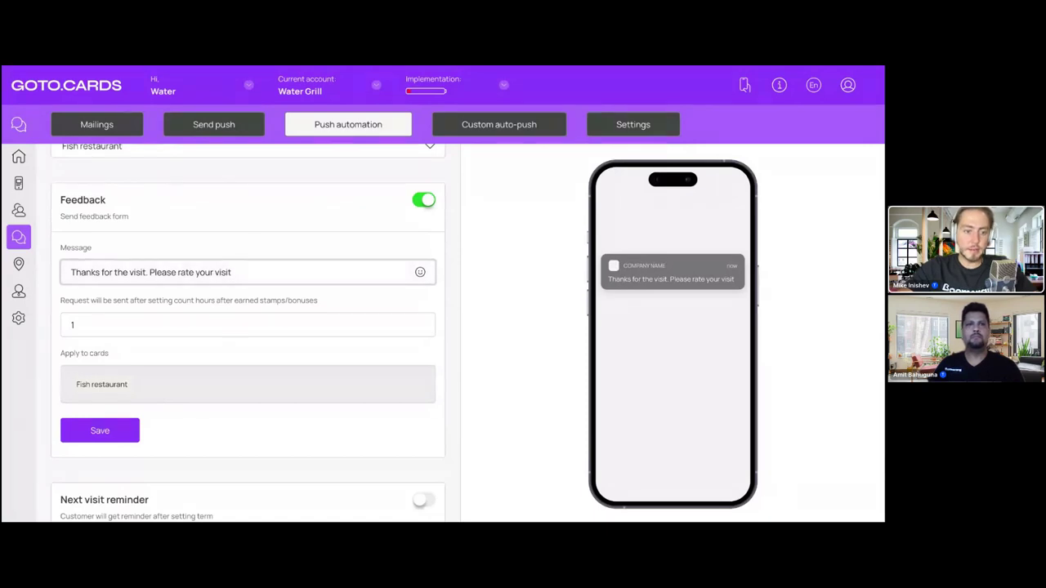
# - End the Feedback message with a 😊 emoji
pyautogui.write('😊')
pyautogui.click(130, 326)
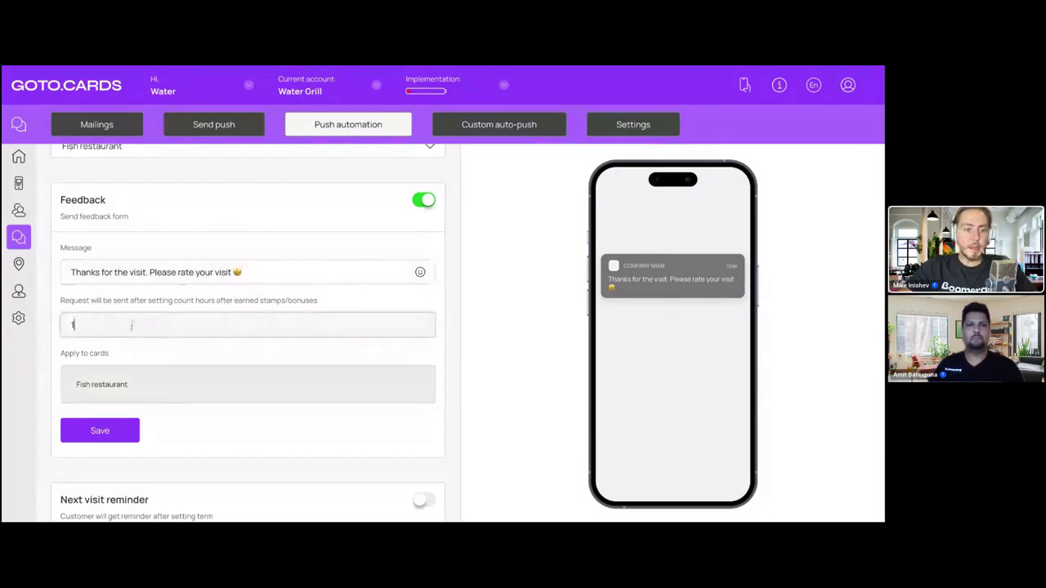
pyautogui.scroll(-1, 131, 327)
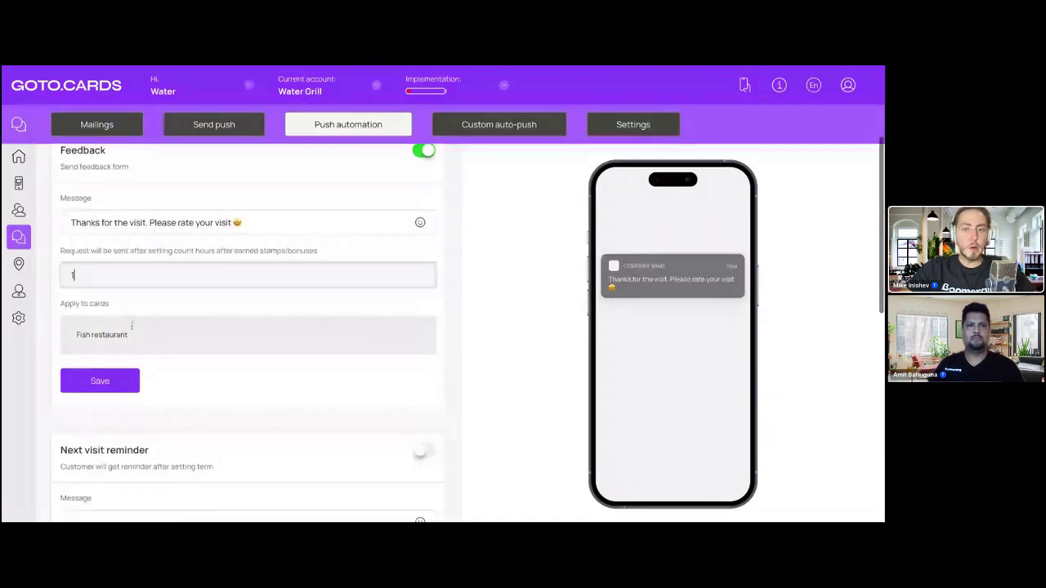
pyautogui.scroll(1, 139, 325)
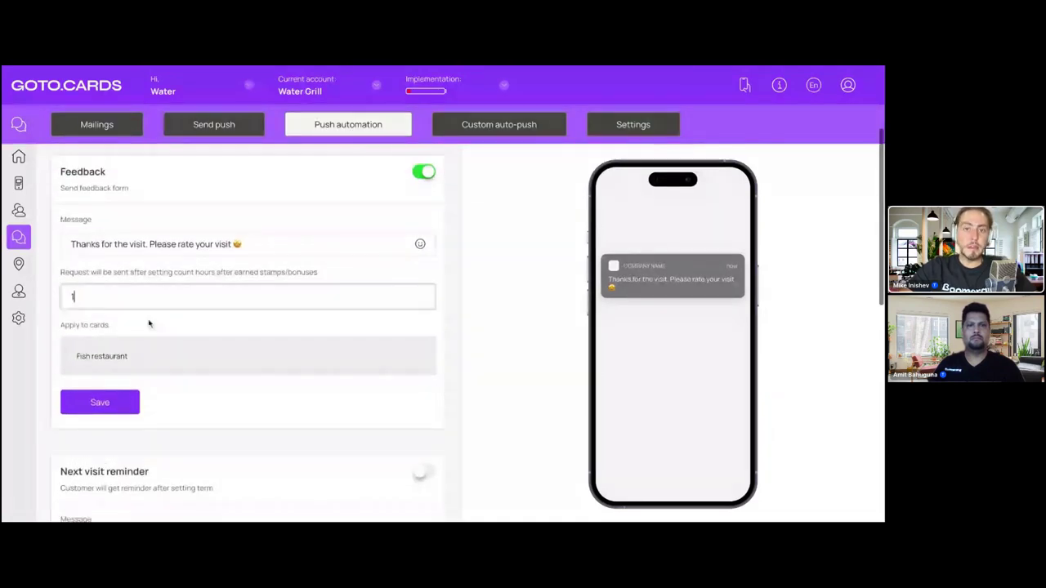
pyautogui.scroll(-1, 245, 327)
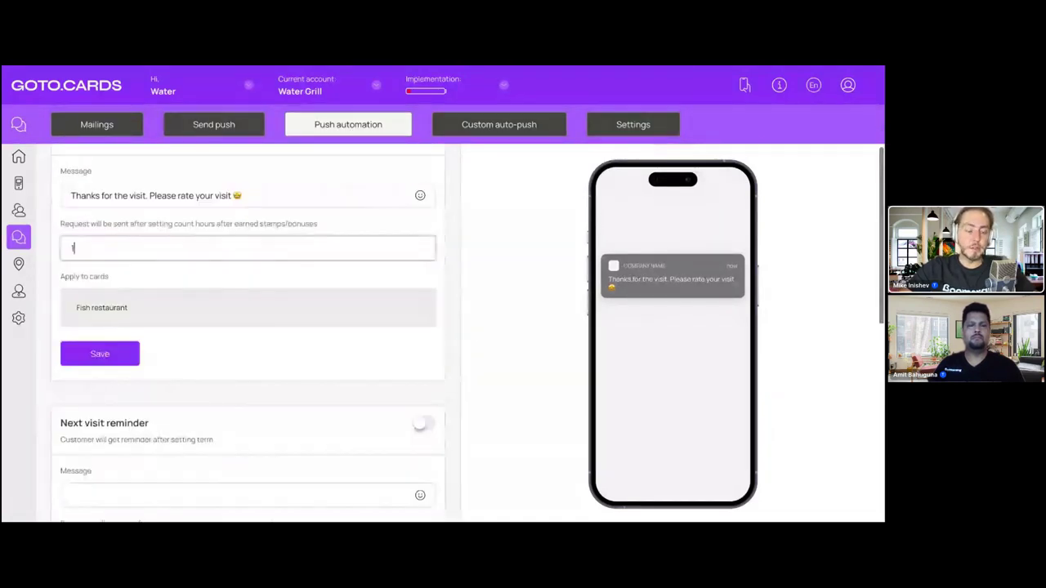
pyautogui.scroll(-1, 245, 327)
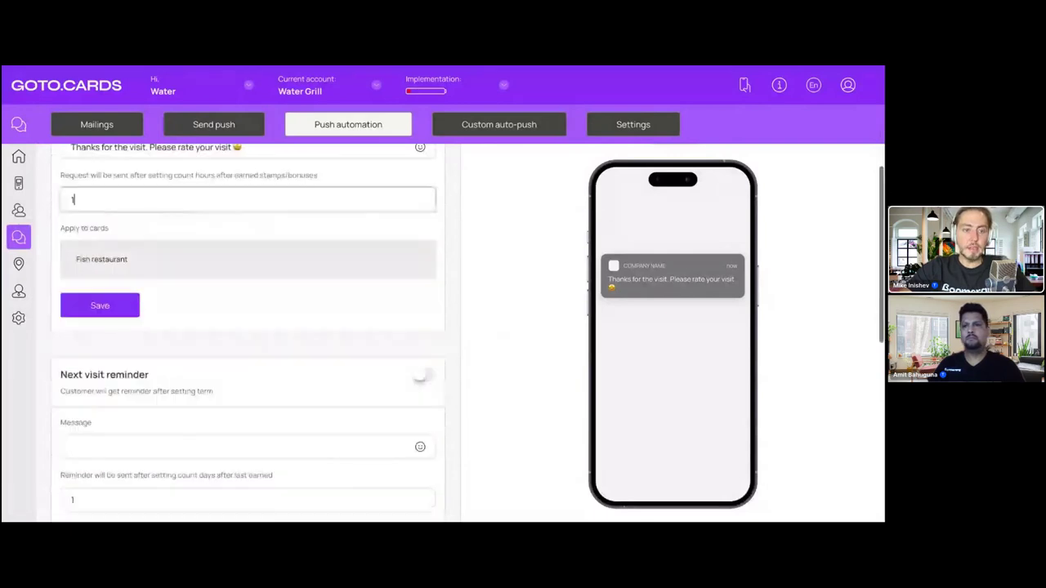
pyautogui.scroll(-4, 346, 357)
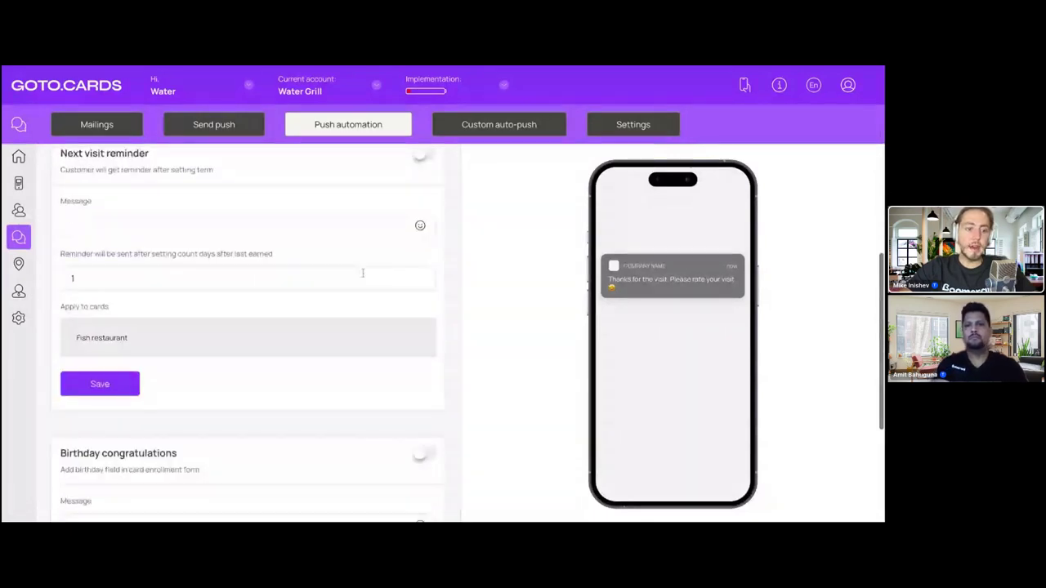
pyautogui.scroll(1, 363, 273)
# - Turn on the Next visit reminder after 28 days with message 'We miss you 👀'
pyautogui.click(423, 191)
pyautogui.click(120, 312)
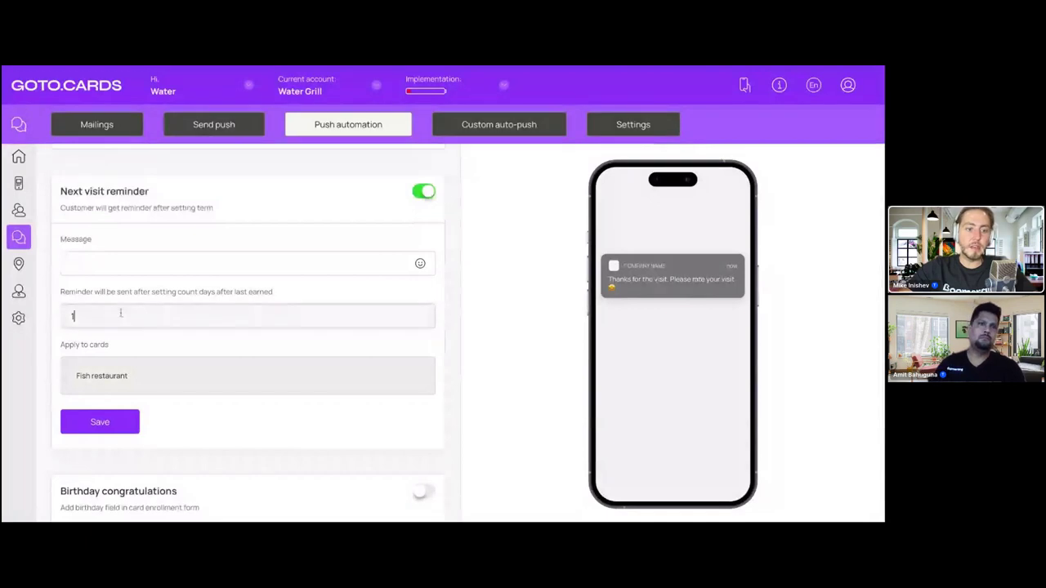
pyautogui.press('BackSpace')
pyautogui.write('28')
pyautogui.click(166, 266)
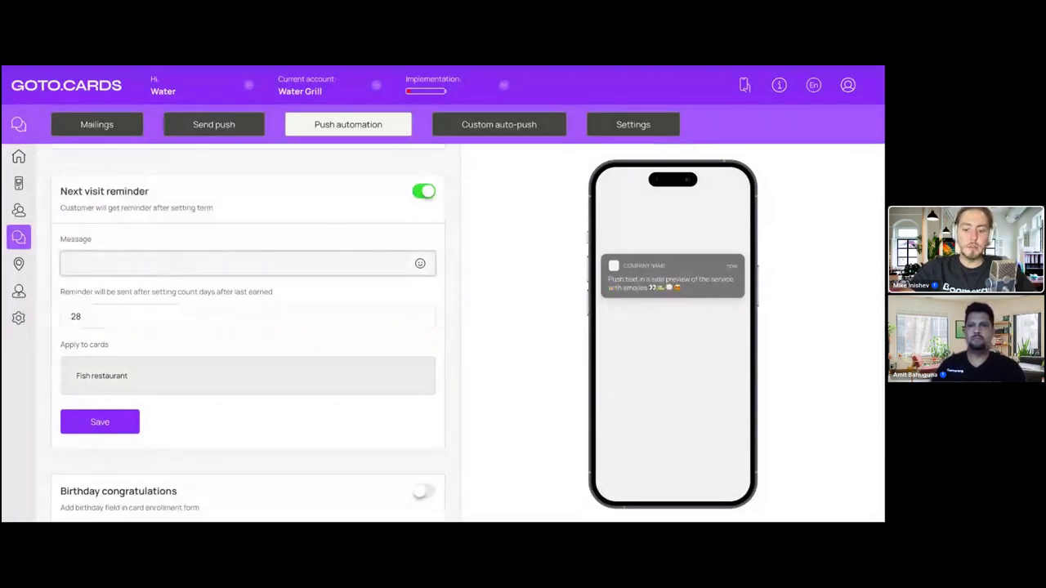
pyautogui.write('We miss you')
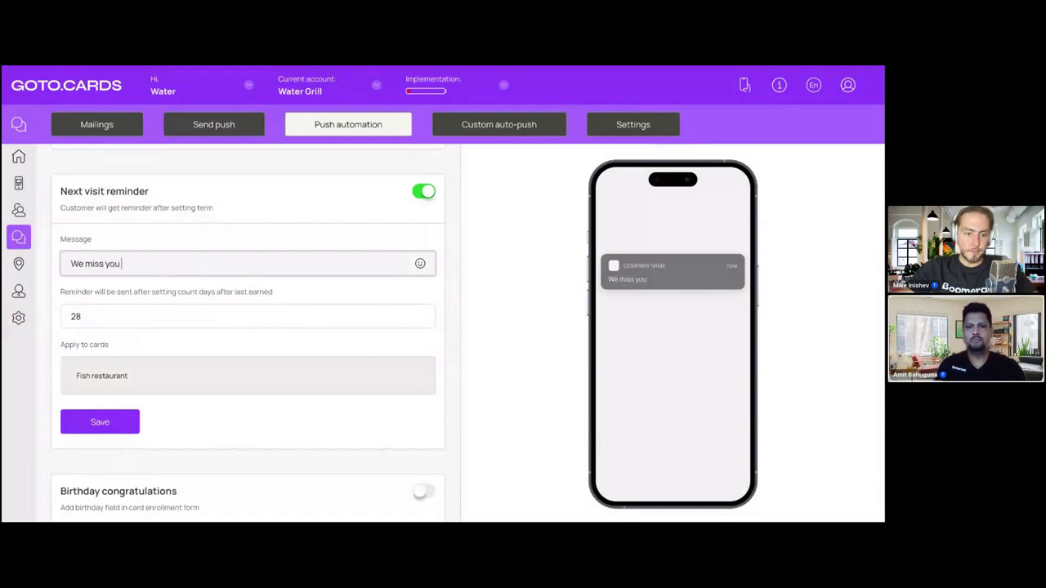
pyautogui.write(' 👀')
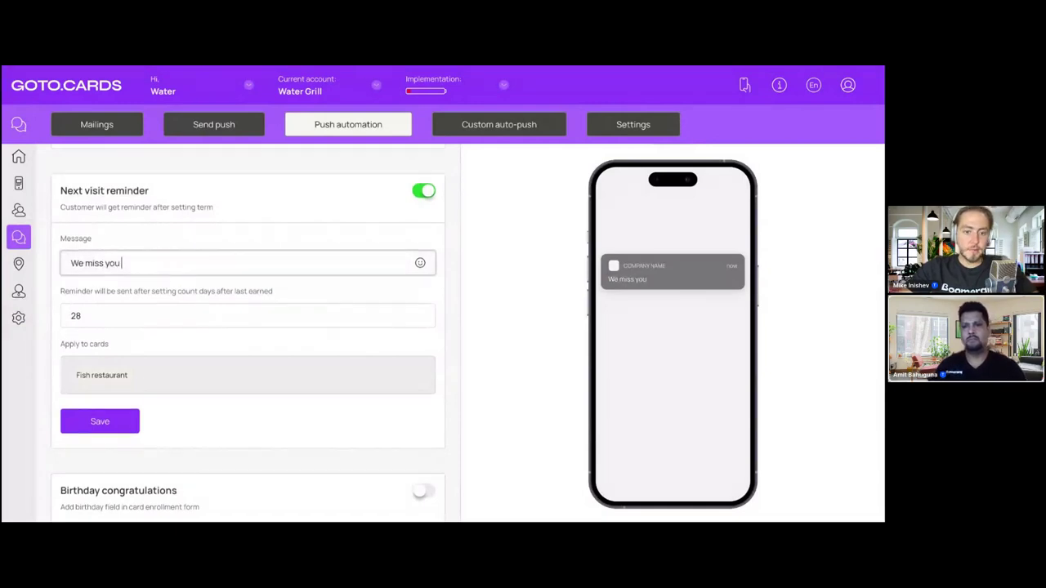
pyautogui.scroll(-2, 312, 361)
pyautogui.scroll(-1, 312, 360)
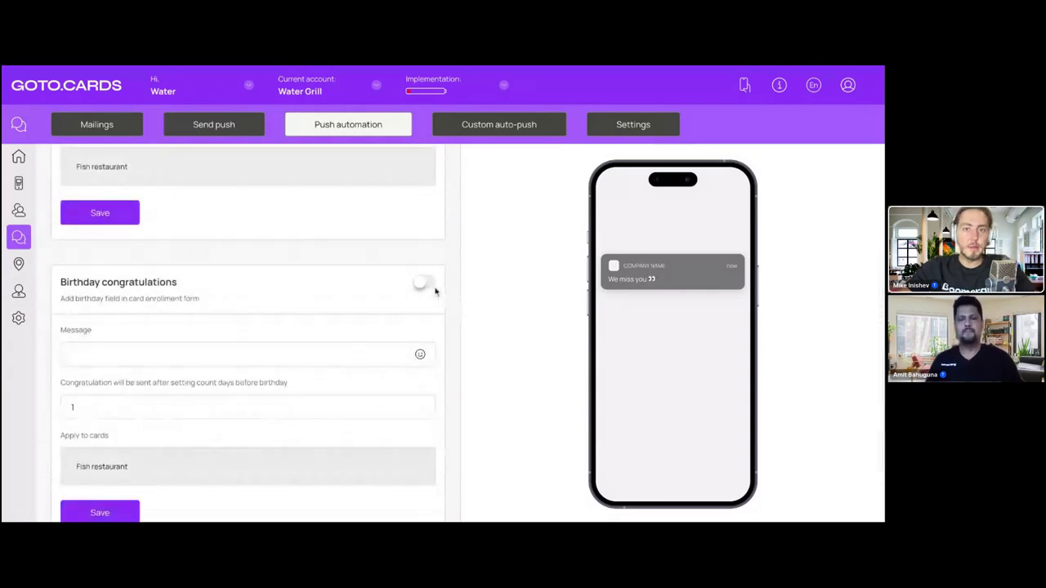
# - Turn on Birthday congratulations, sent 3 days before the birthday
pyautogui.click(433, 287)
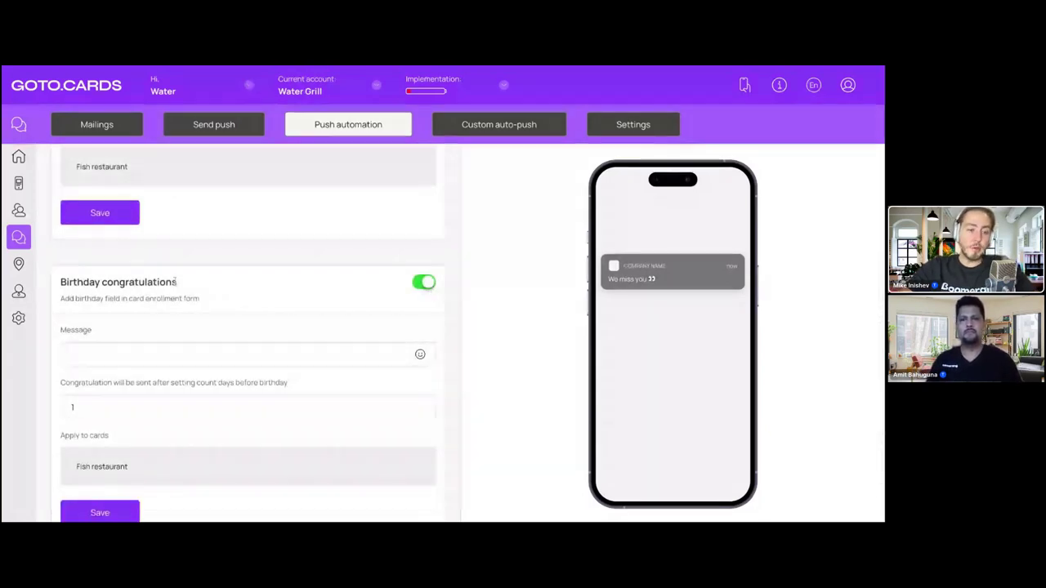
pyautogui.scroll(-1, 115, 351)
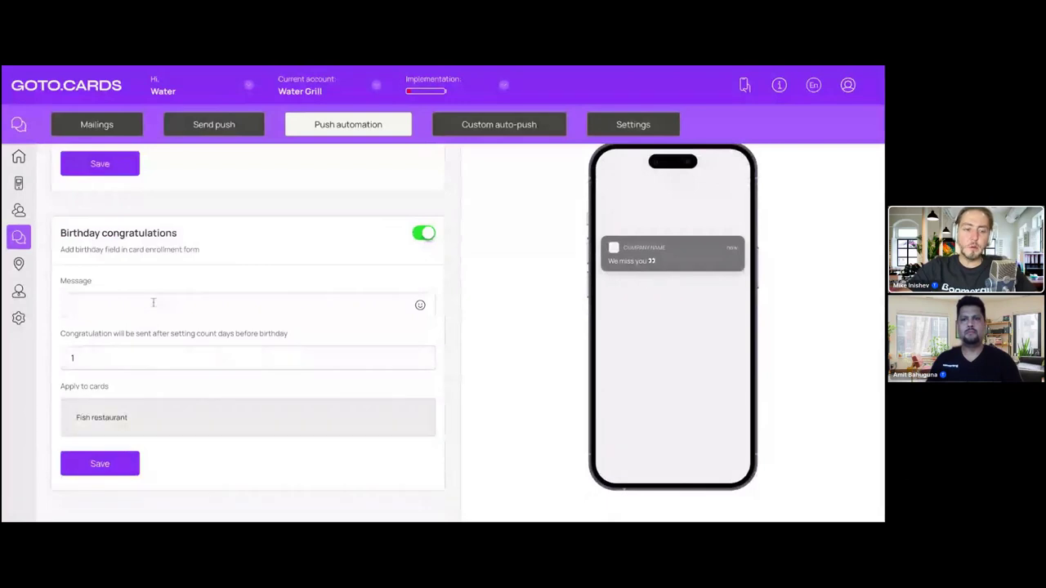
pyautogui.doubleClick(189, 358)
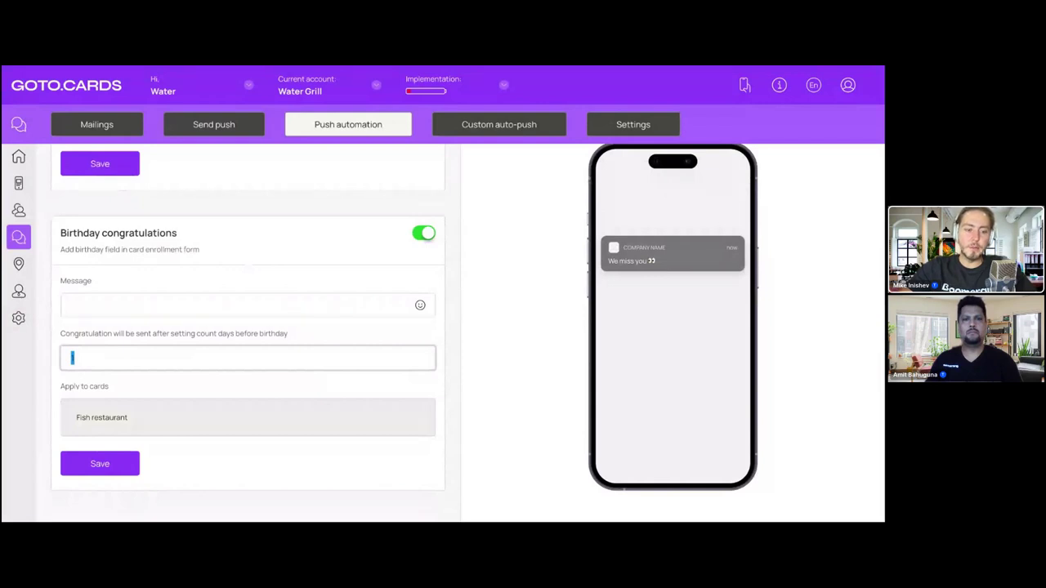
pyautogui.write('3')
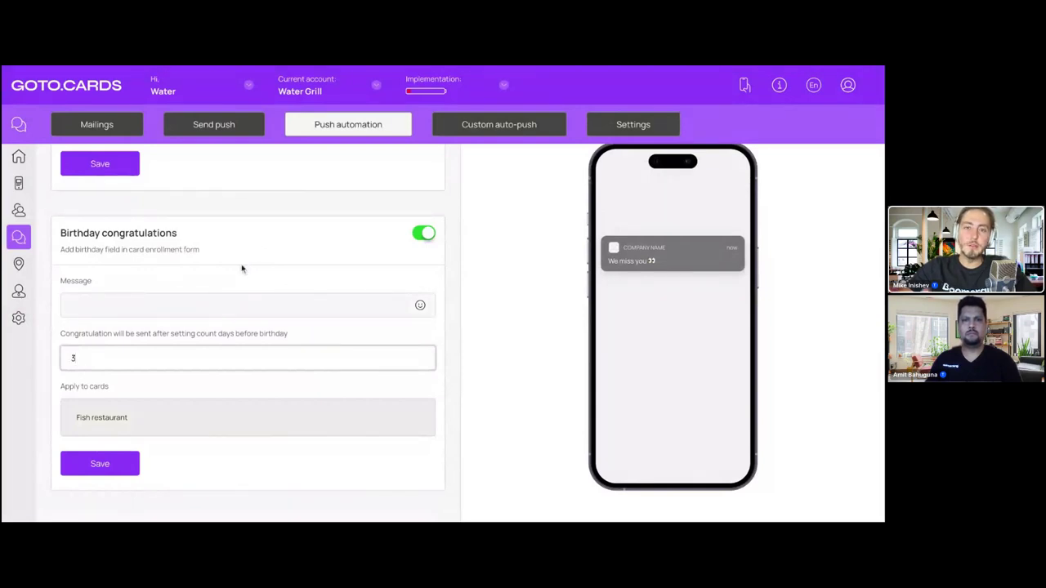
pyautogui.click(244, 266)
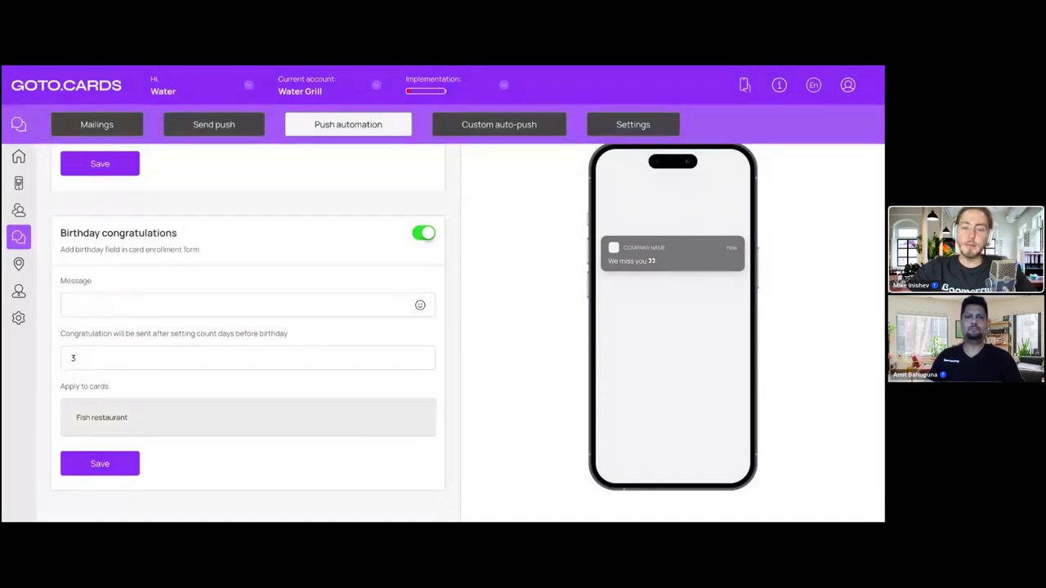
# - Write the birthday message offering a 30% off discount code with a trophy emoji, and save
pyautogui.click(223, 301)
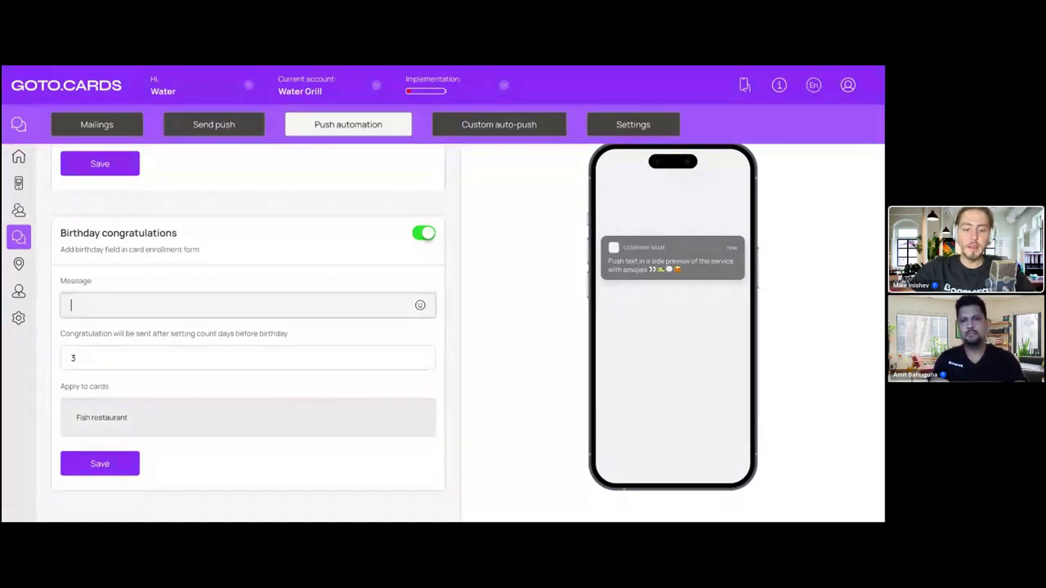
pyautogui.write("Let's come")
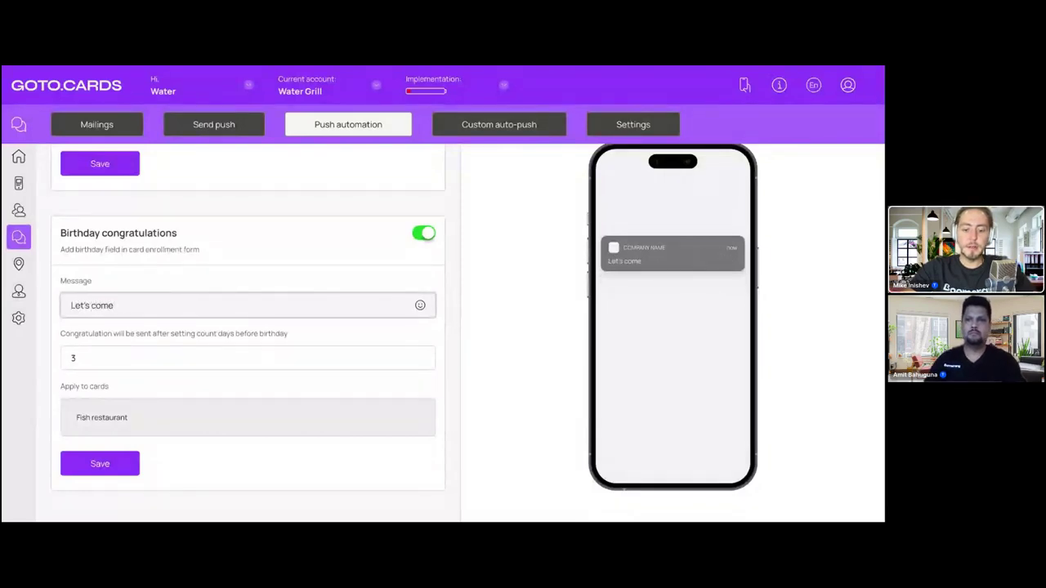
pyautogui.write(' us to celebrate')
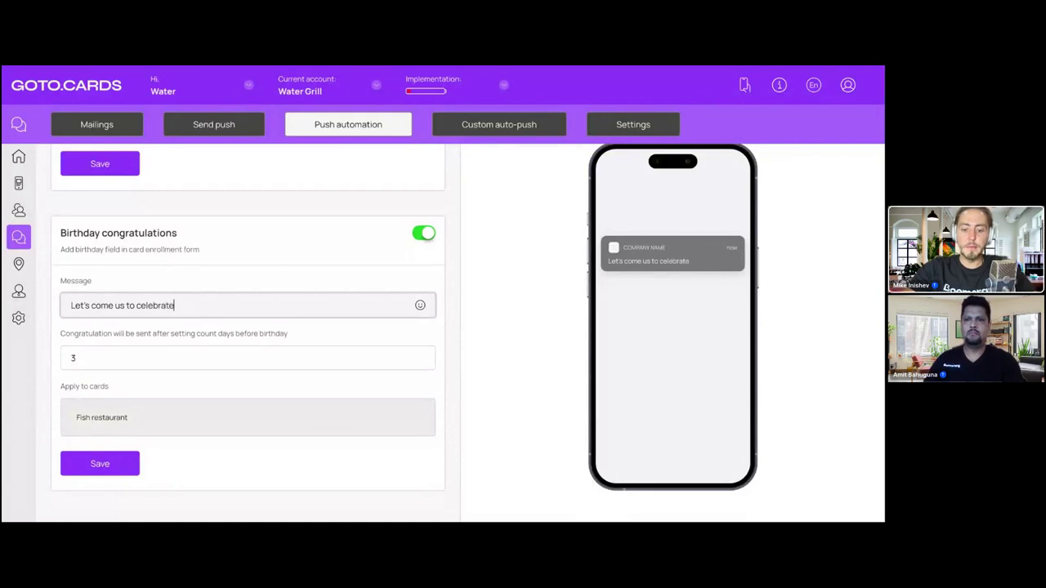
pyautogui.write(' your party ')
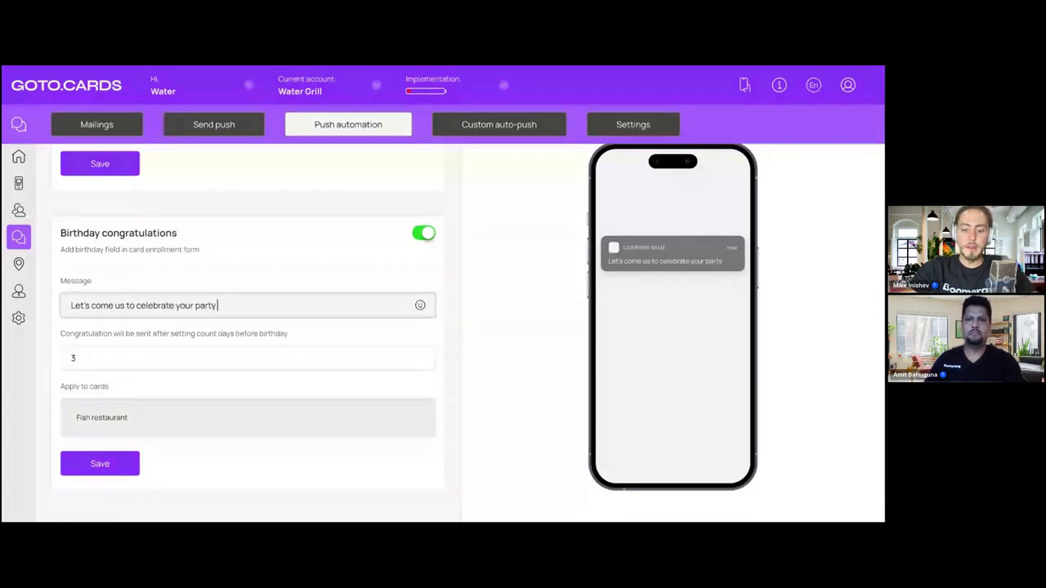
pyautogui.write(". Here's your")
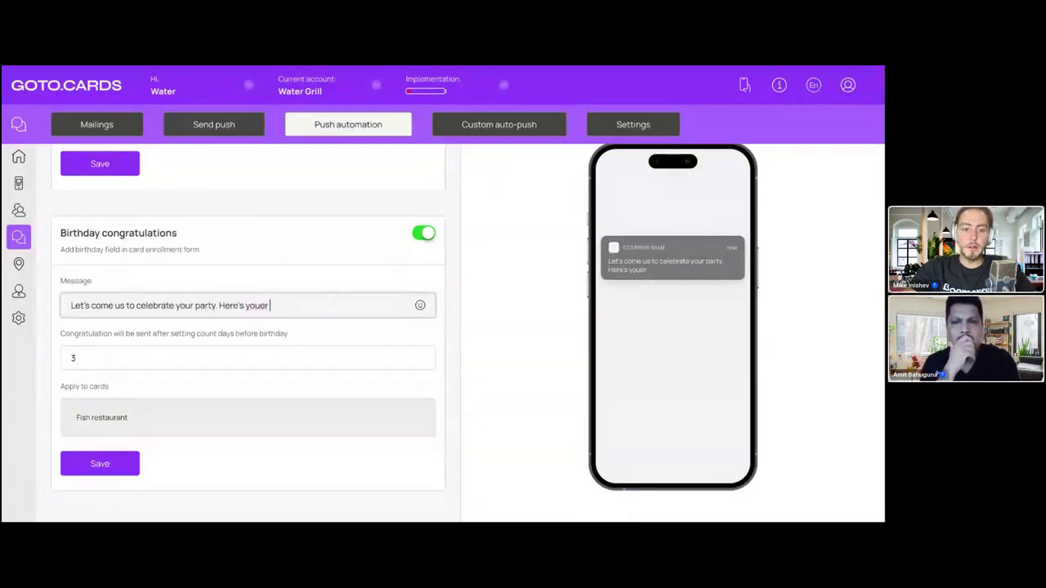
pyautogui.press('BackSpace')
pyautogui.write('r 30%')
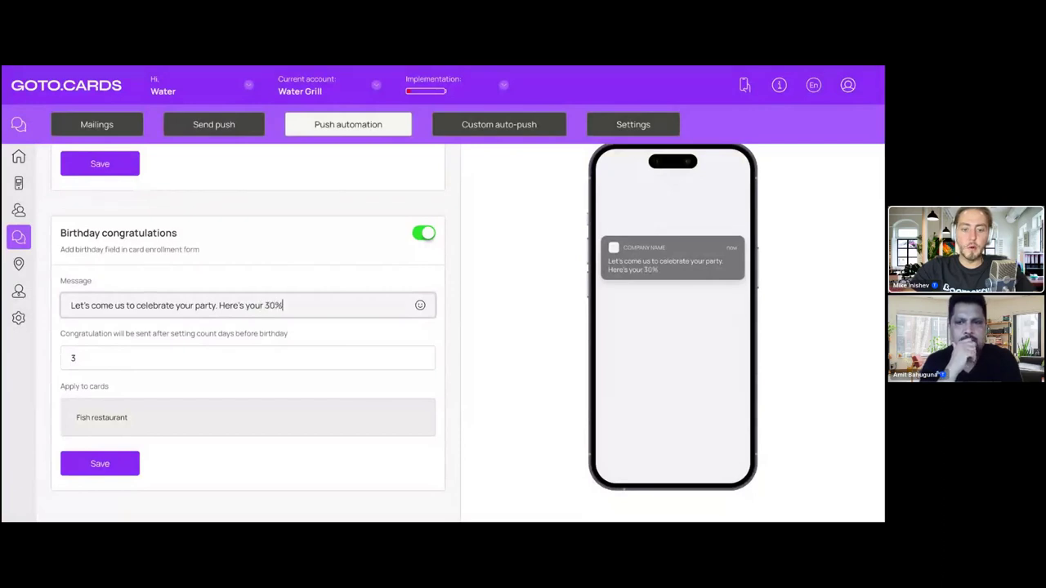
pyautogui.write(' off discount code')
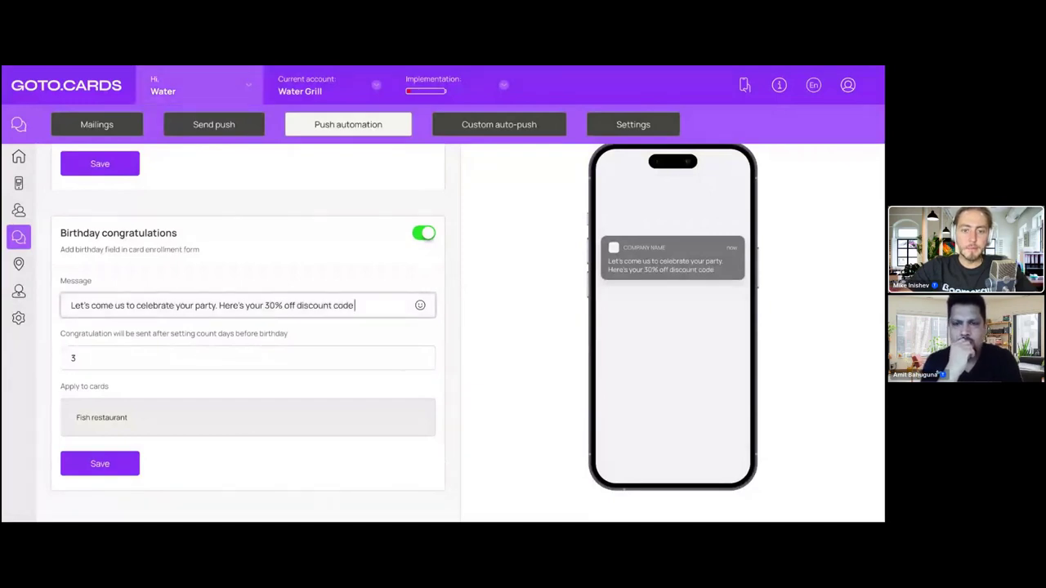
pyautogui.write('🏆')
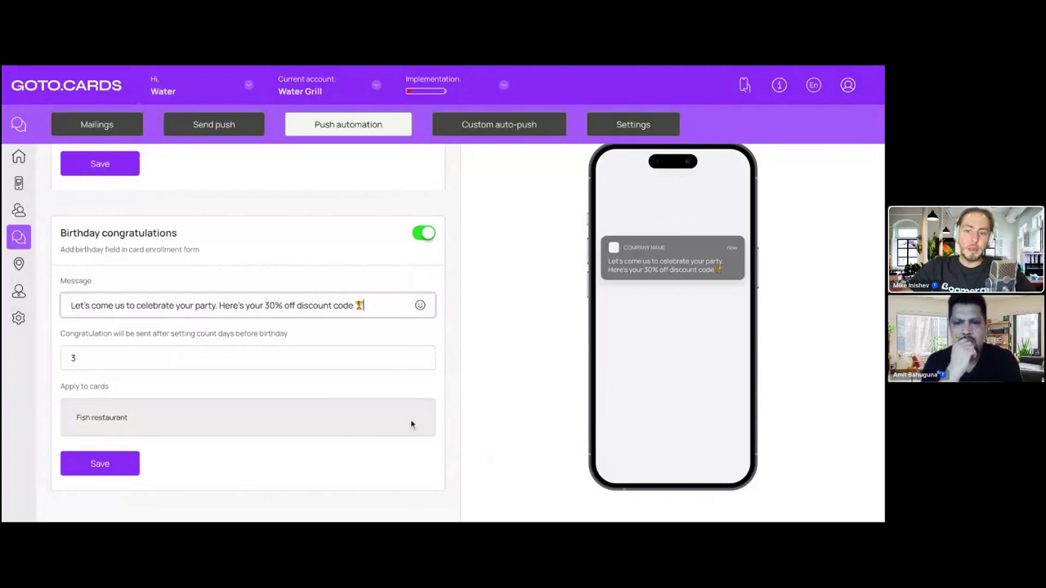
pyautogui.click(100, 463)
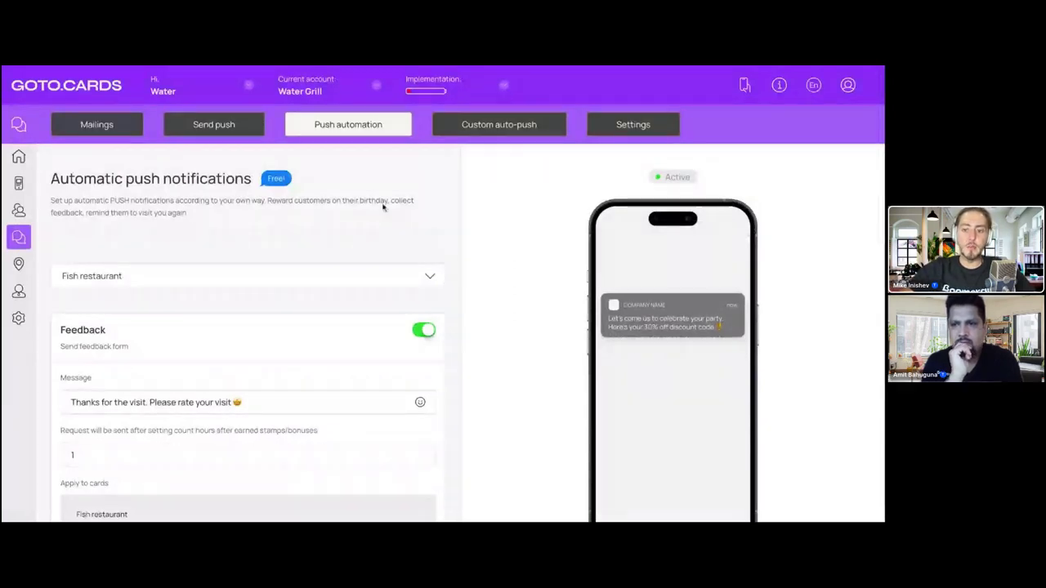
pyautogui.click(15, 163)
pyautogui.scroll(-1, 432, 334)
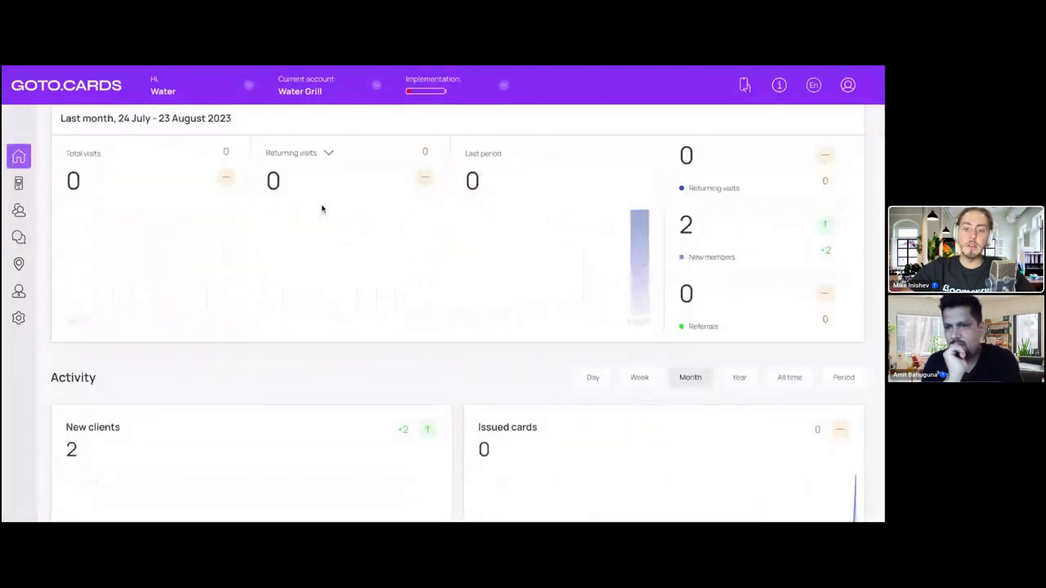
pyautogui.scroll(-3, 470, 203)
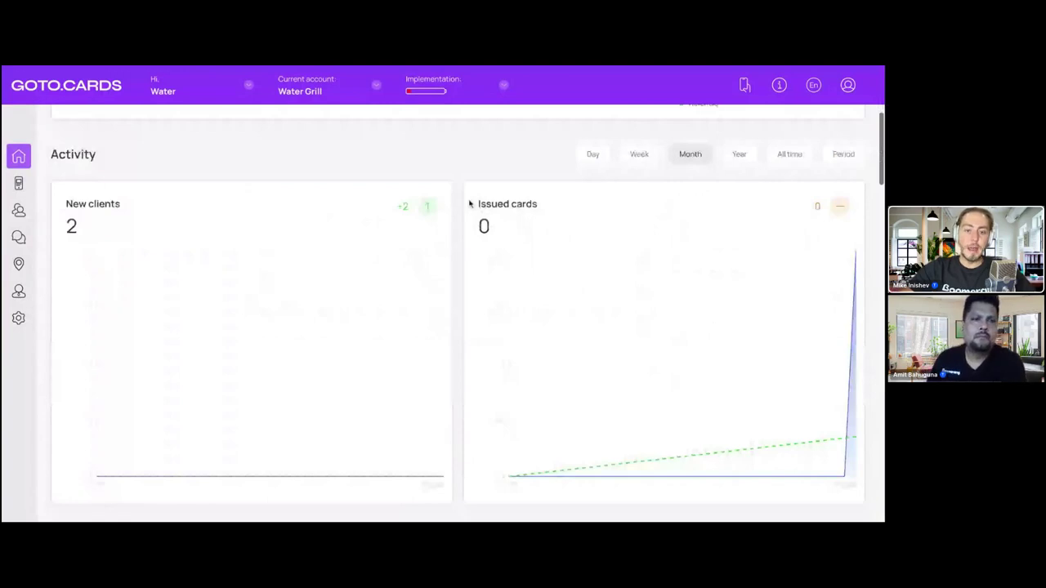
pyautogui.scroll(-10, 336, 147)
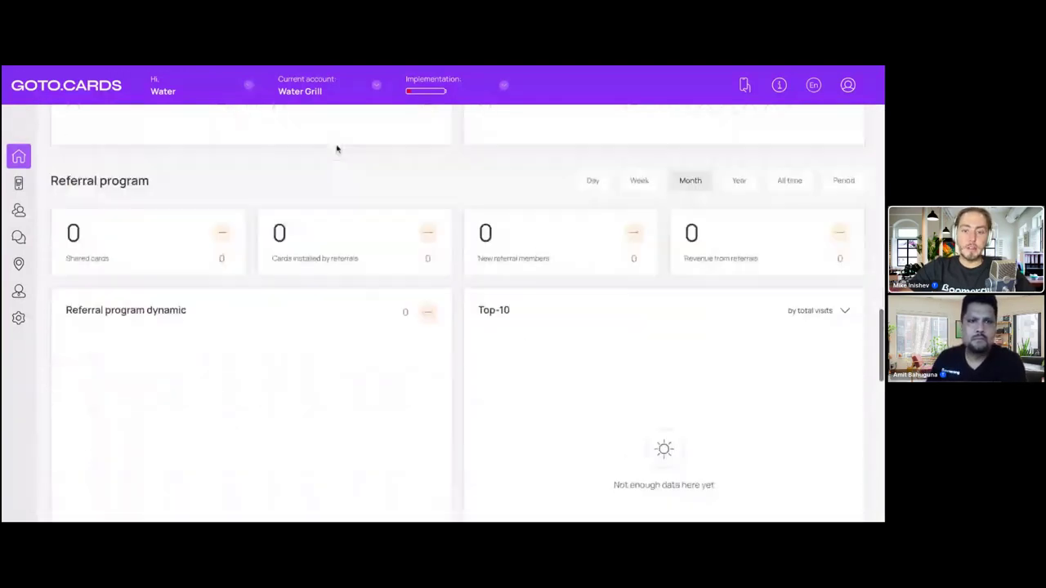
pyautogui.scroll(-8, 336, 147)
pyautogui.scroll(-5, 458, 311)
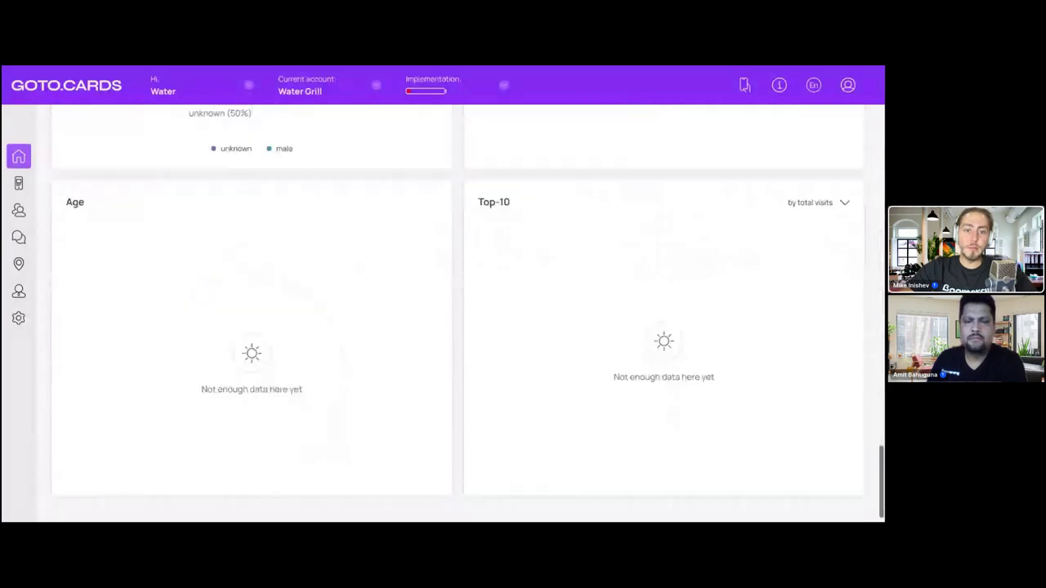
pyautogui.scroll(5, 457, 310)
pyautogui.scroll(10, 457, 310)
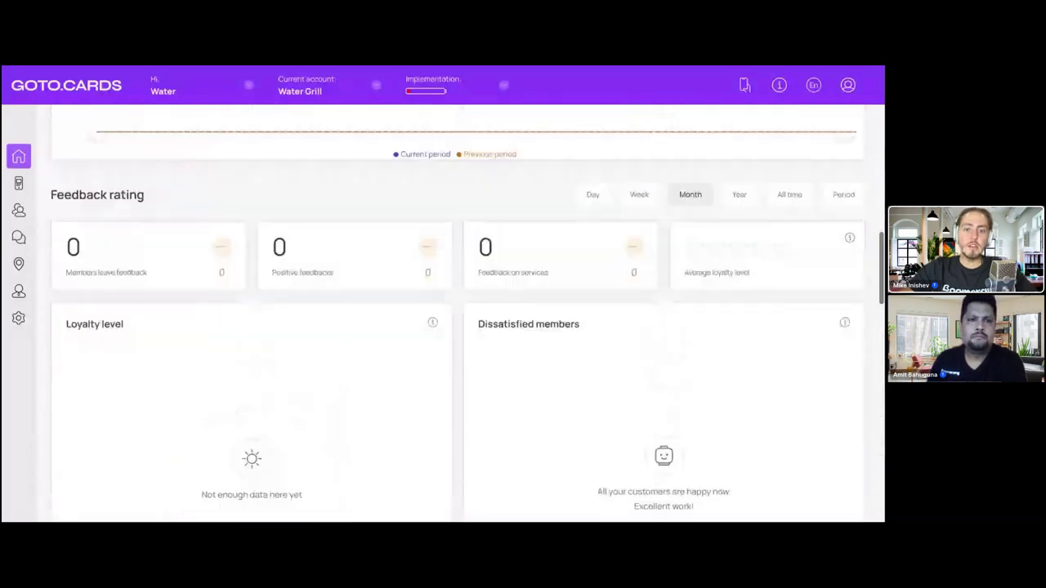
pyautogui.scroll(5, 350, 199)
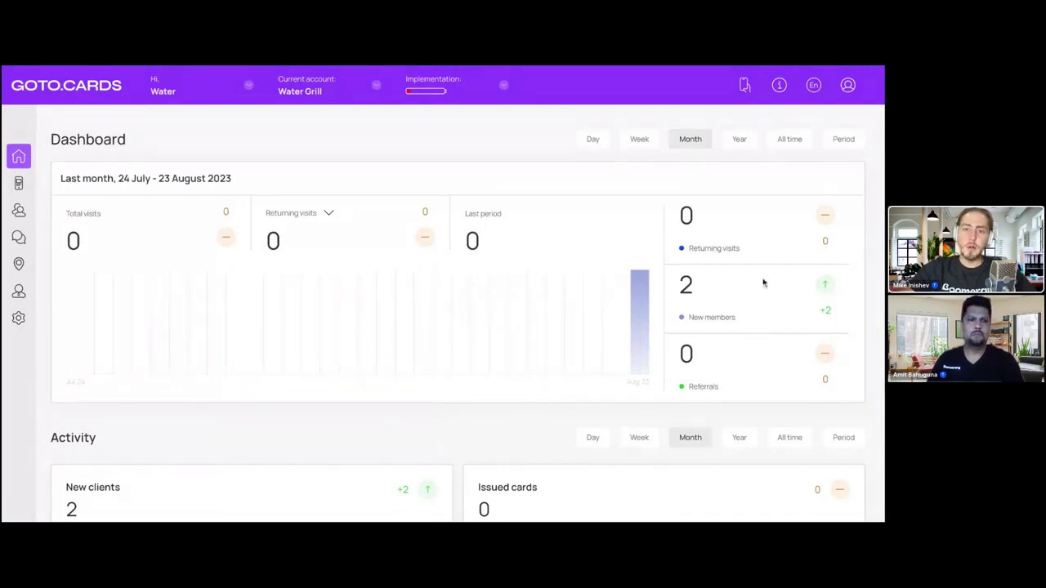
pyautogui.moveTo(580, 374)
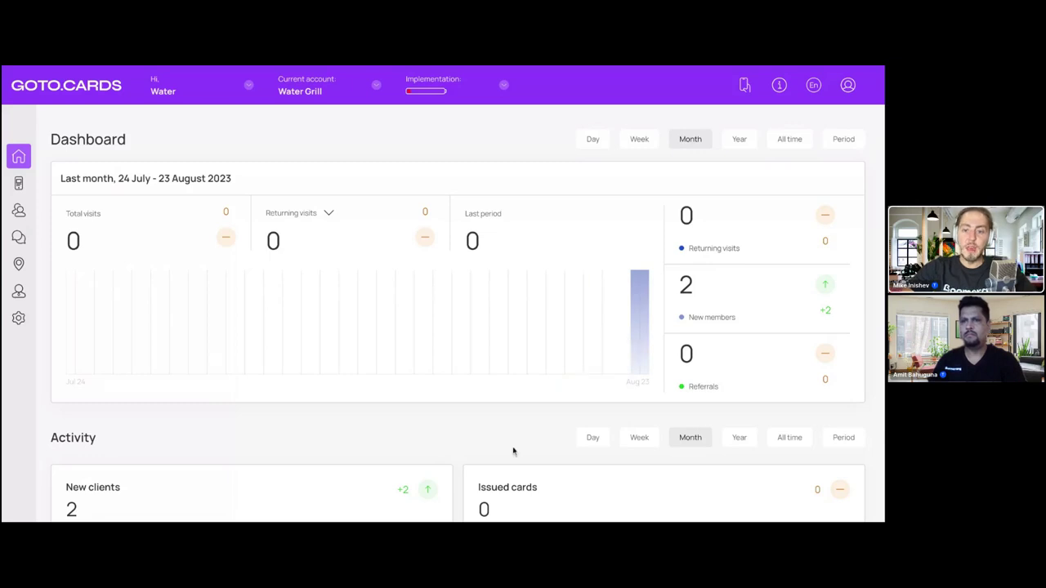
pyautogui.scroll(-1, 476, 324)
pyautogui.scroll(-10, 476, 324)
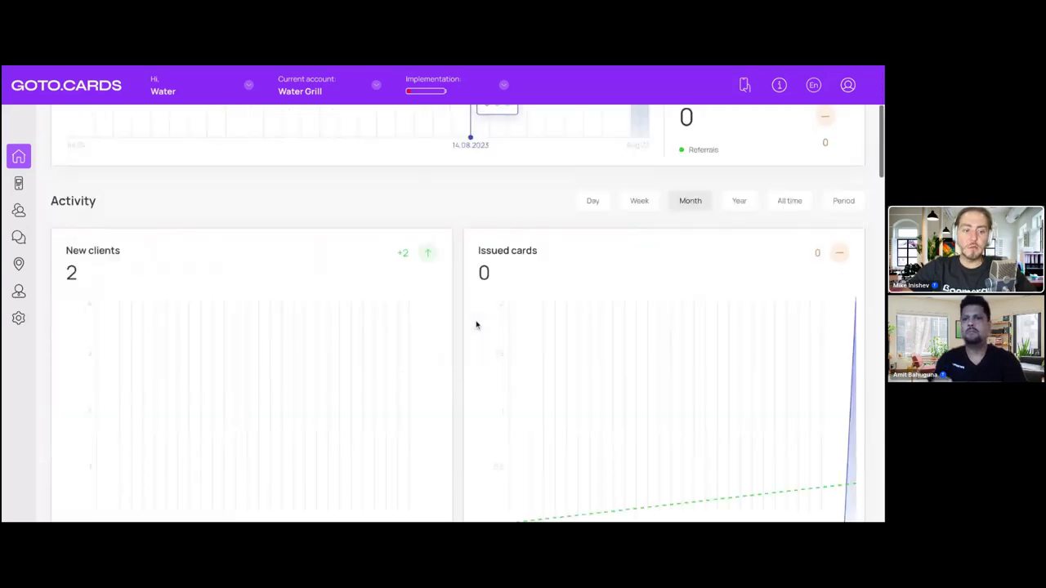
pyautogui.scroll(-6, 476, 324)
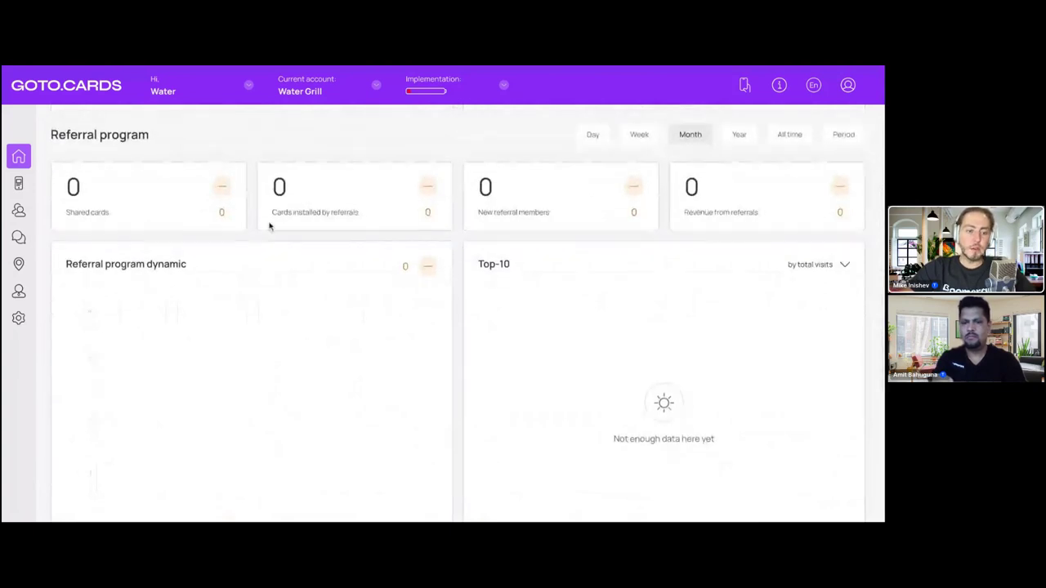
pyautogui.scroll(15, 271, 216)
pyautogui.scroll(-1, 239, 238)
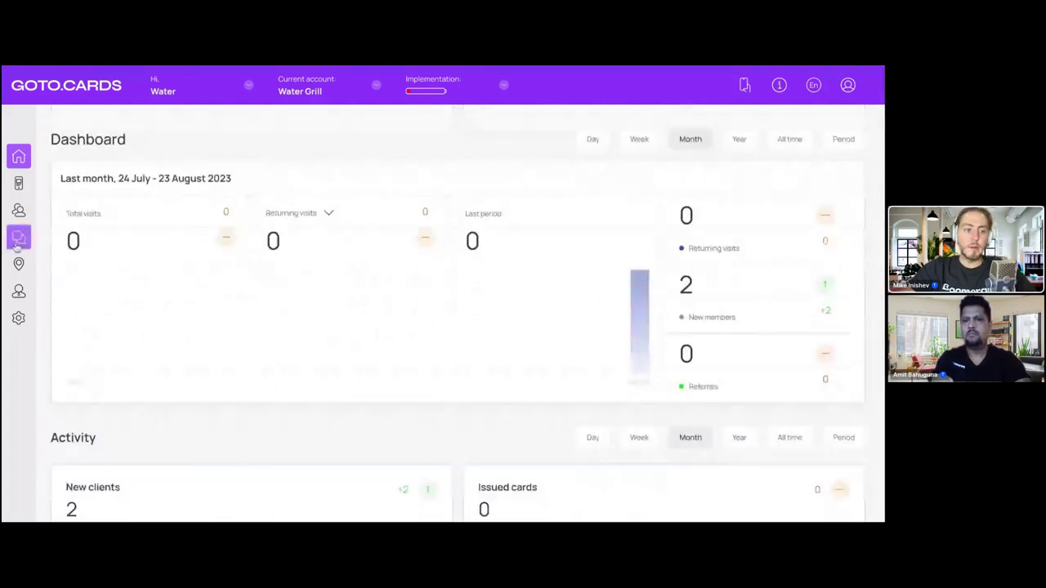
# - Start a new Custom auto-push in Mailings with the 'Number of stamps reached' trigger
pyautogui.click(17, 239)
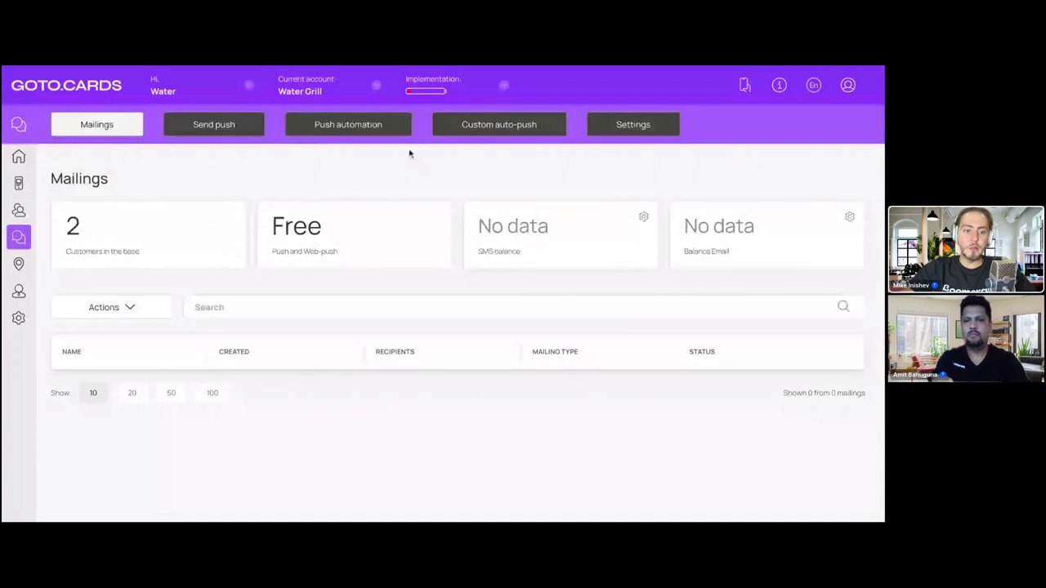
pyautogui.click(498, 124)
pyautogui.scroll(-1, 327, 238)
pyautogui.click(259, 253)
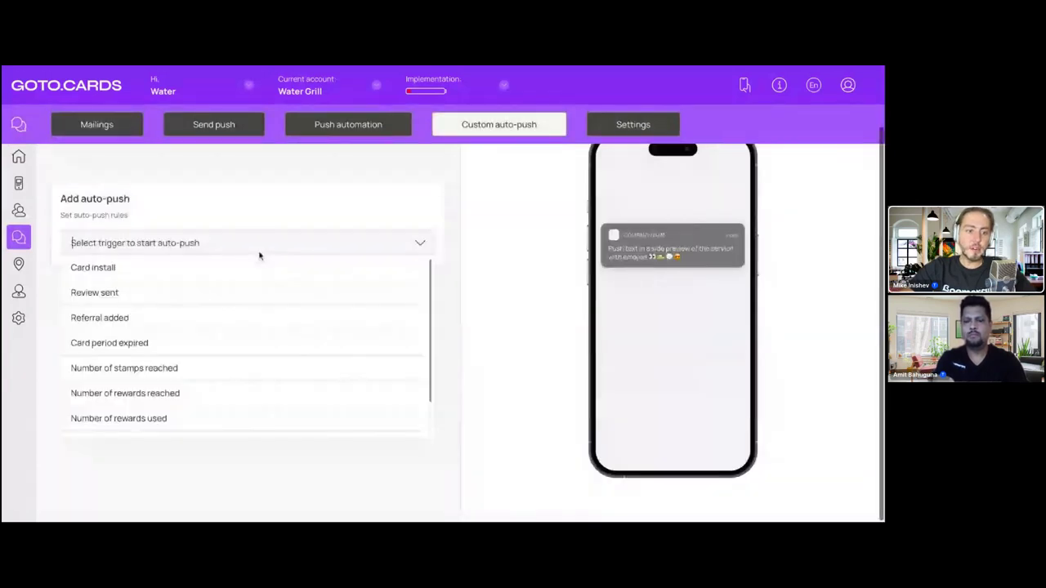
pyautogui.scroll(-1, 275, 276)
pyautogui.scroll(-1, 283, 350)
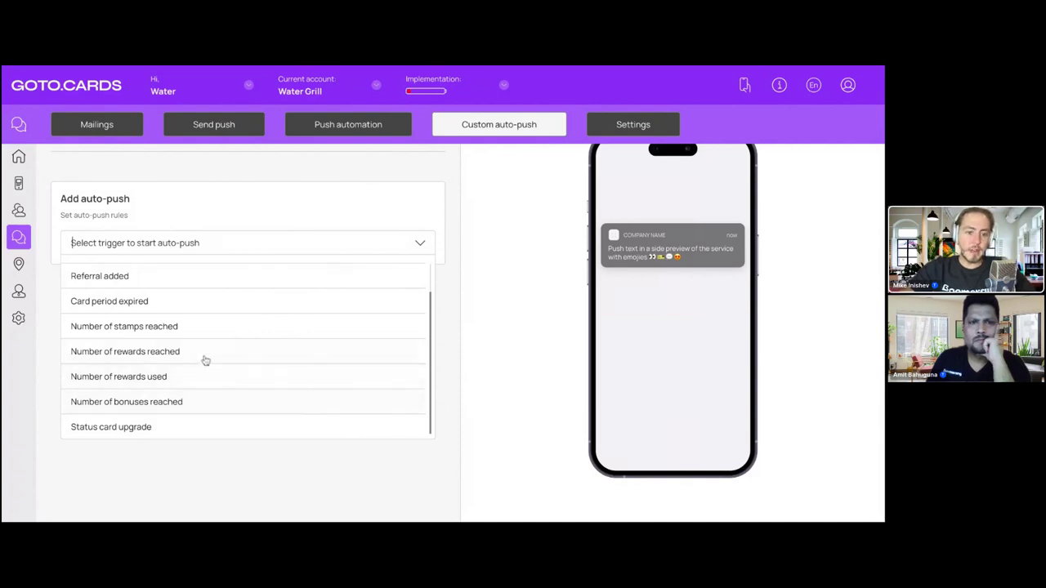
pyautogui.click(124, 326)
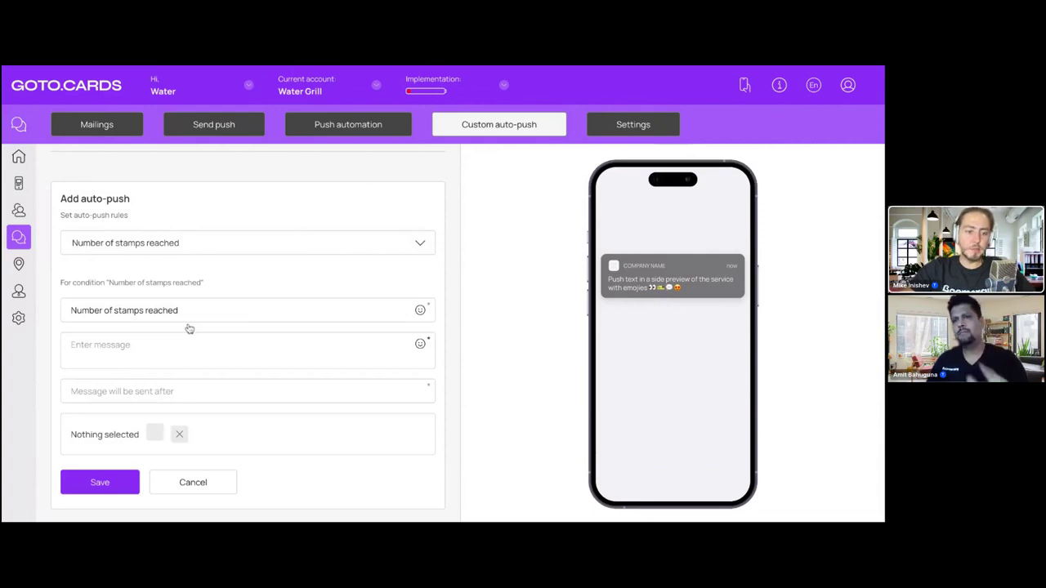
# - Set the stamps value to 20 and apply the auto-push to the Fish restaurant card
pyautogui.click(163, 392)
pyautogui.write('20')
pyautogui.scroll(-1, 156, 409)
pyautogui.click(155, 405)
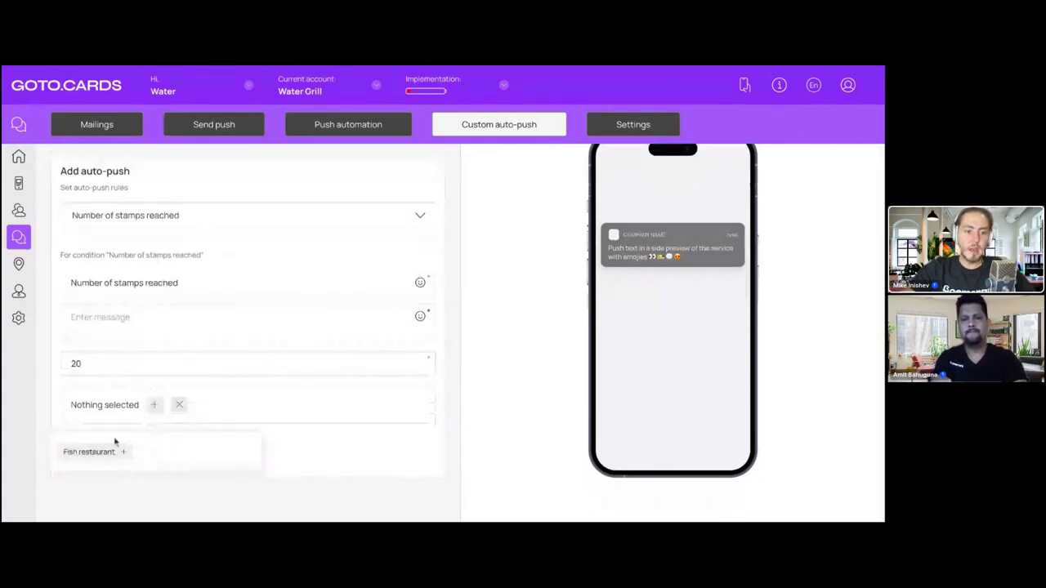
pyautogui.click(89, 451)
# - Write the referral thank-you message inviting customers to share their loyalty card link
pyautogui.click(210, 325)
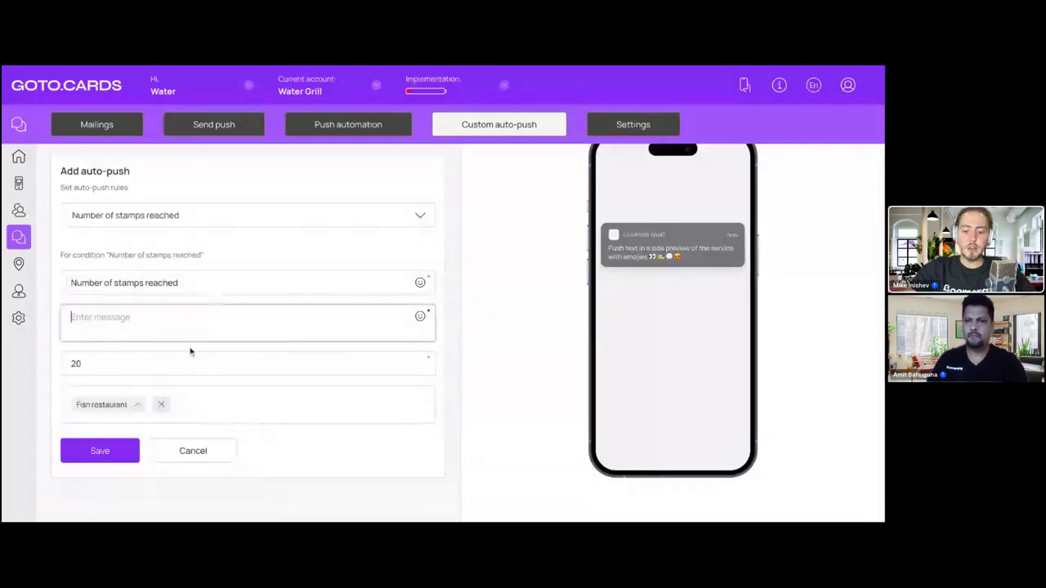
pyautogui.write('Thank')
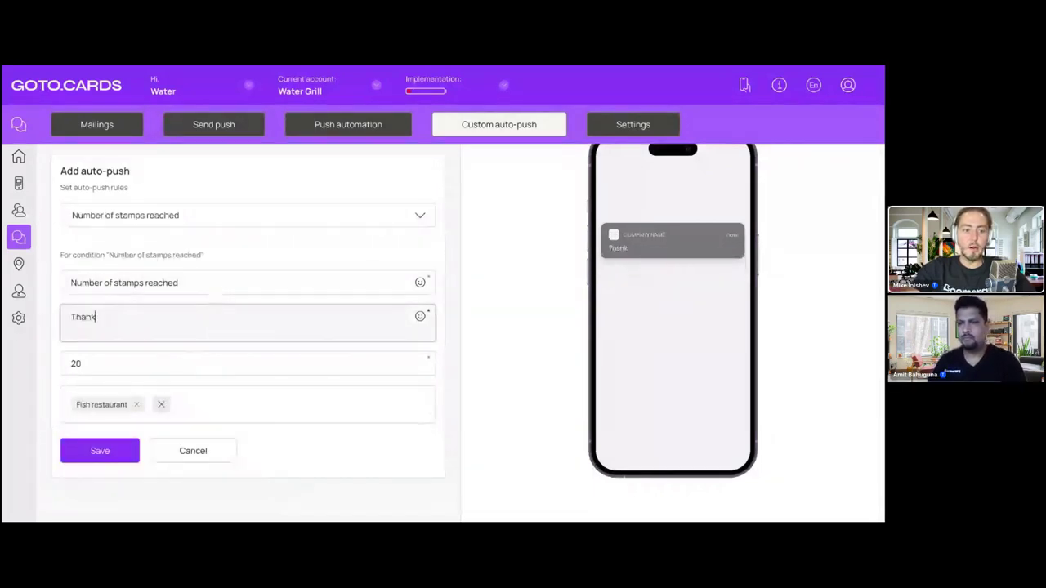
pyautogui.write('s for your ')
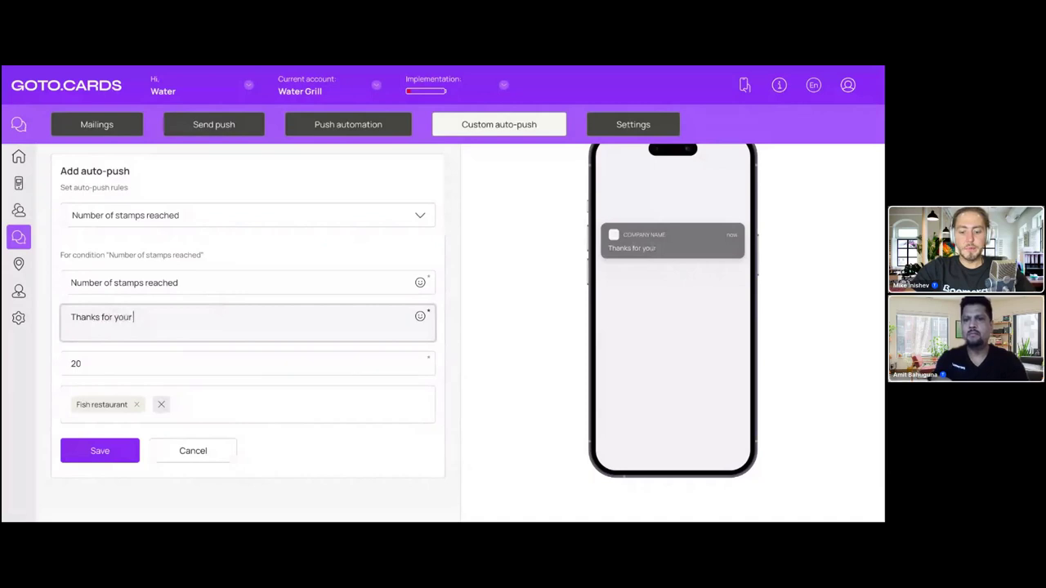
pyautogui.write('loyalty. ')
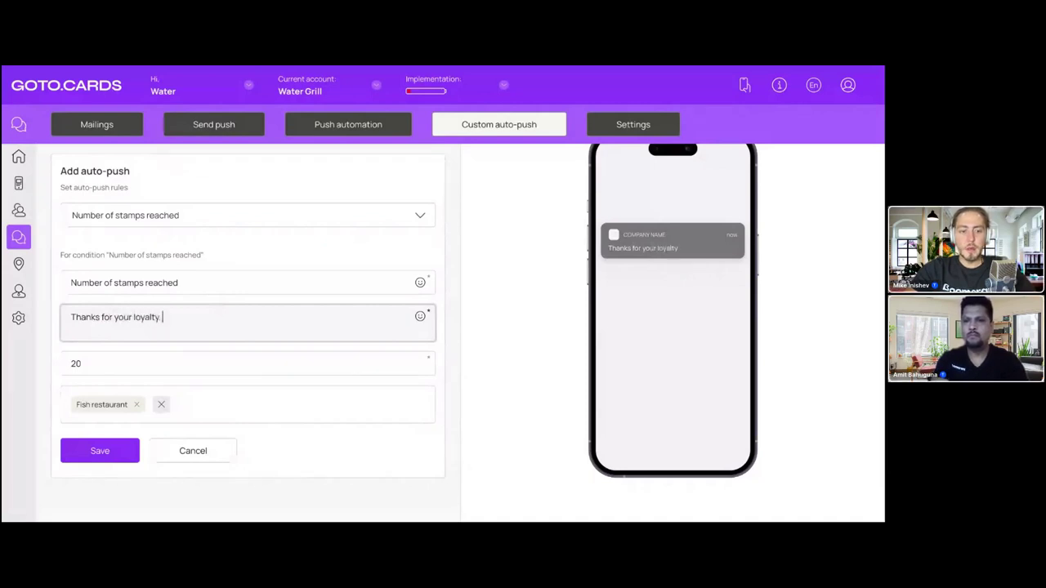
pyautogui.write('Please')
pyautogui.press('BackSpace')
pyautogui.press('BackSpace')
pyautogui.press('BackSpace')
pyautogui.press('BackSpace')
pyautogui.press('BackSpace')
pyautogui.press('BackSpace')
pyautogui.write('Welcome')
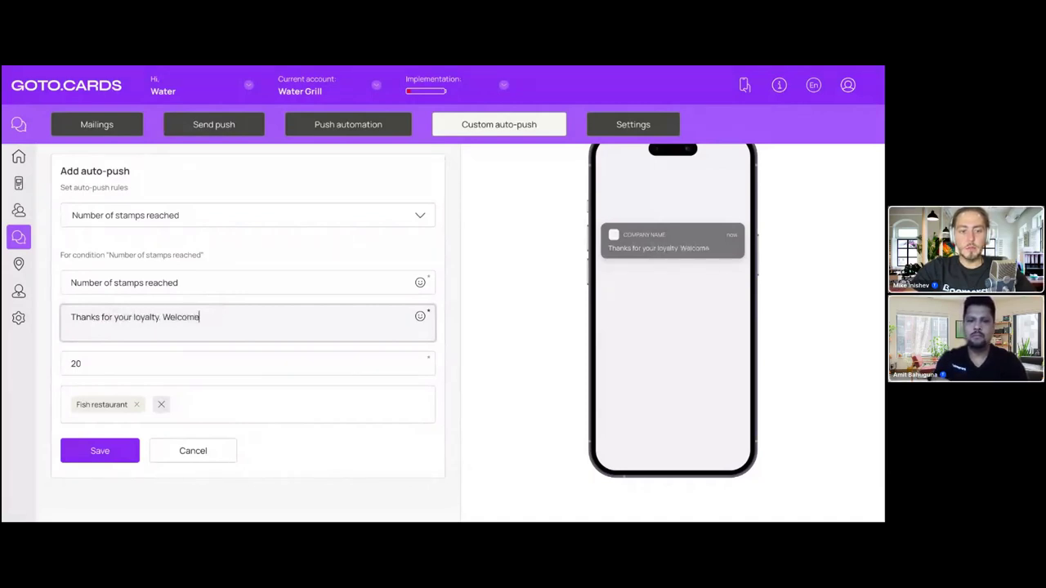
pyautogui.write(' to share your')
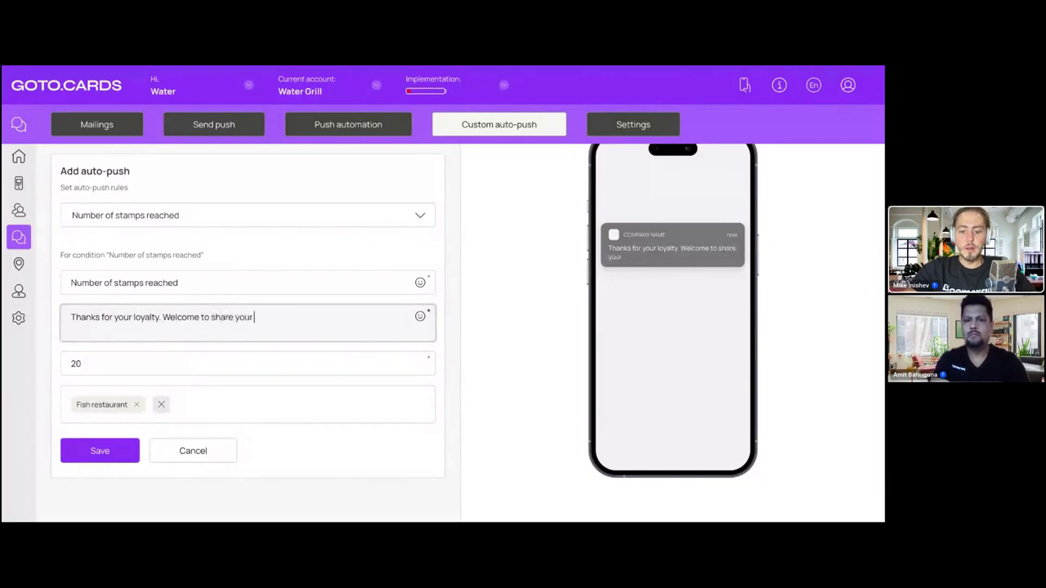
pyautogui.write(' loyalty ')
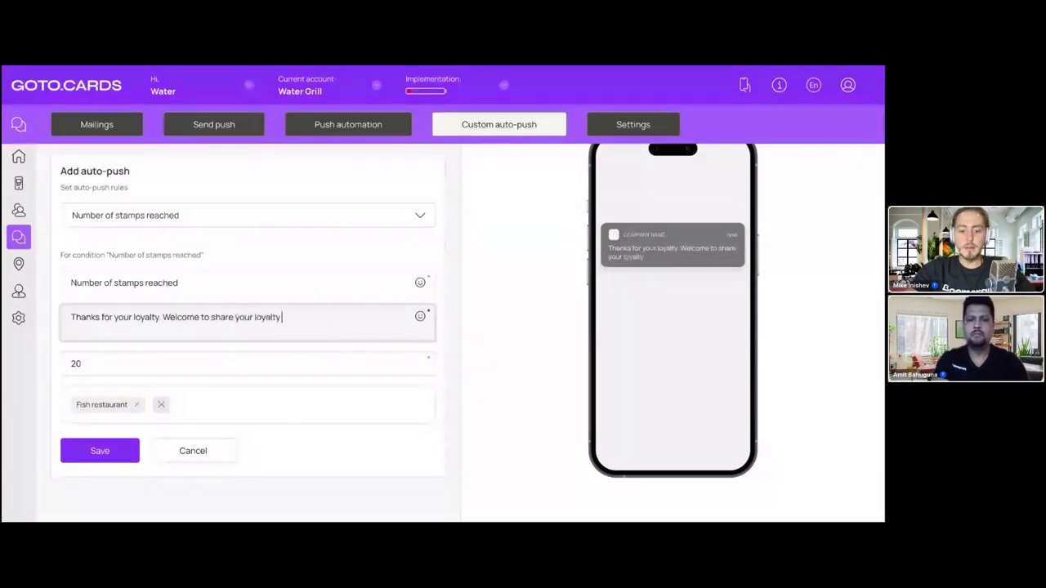
pyautogui.write('card by re')
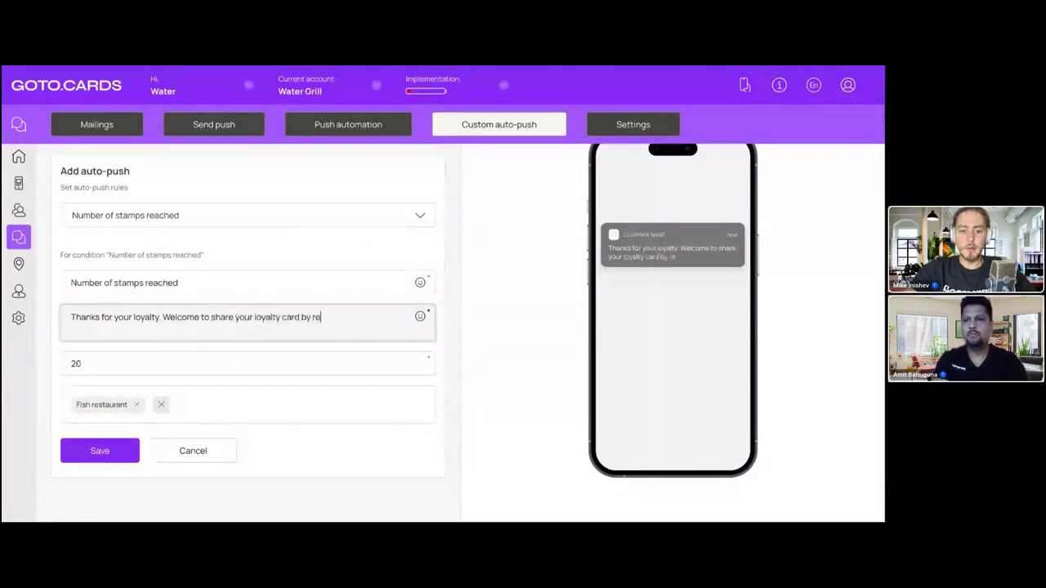
pyautogui.write('ferral ')
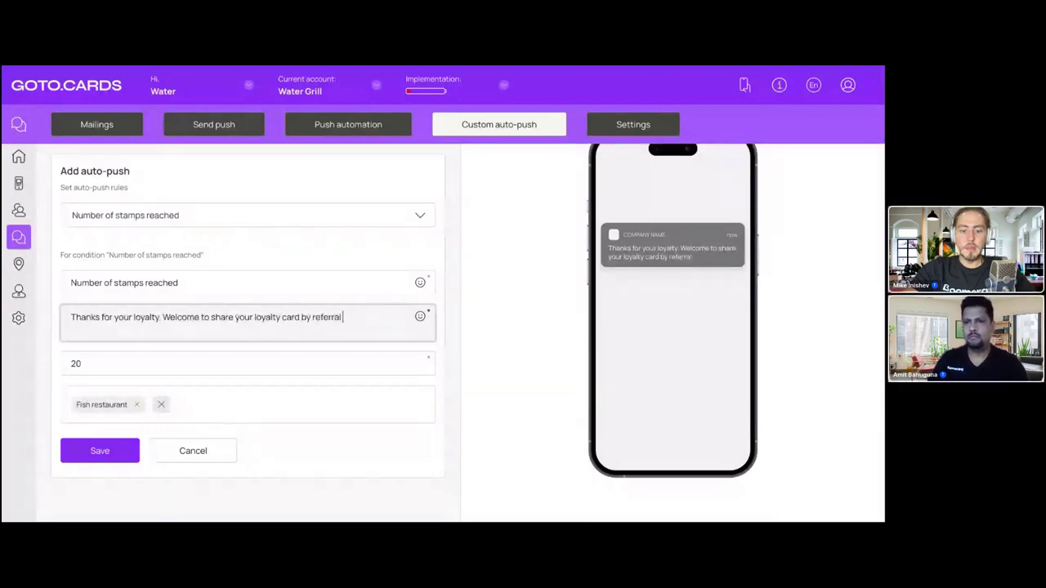
pyautogui.write('link in the')
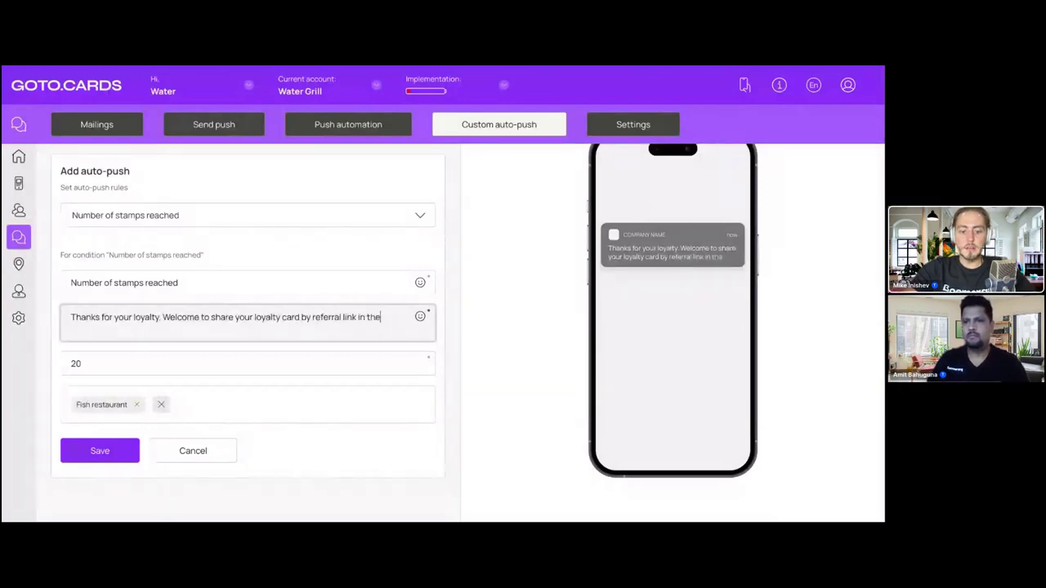
pyautogui.write(' card desc')
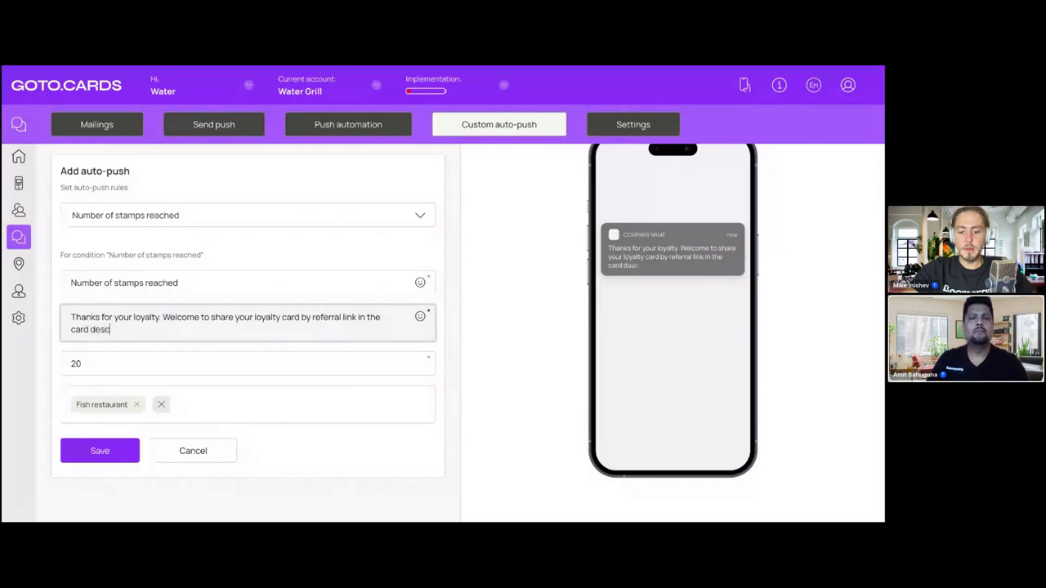
pyautogui.write('ription to b')
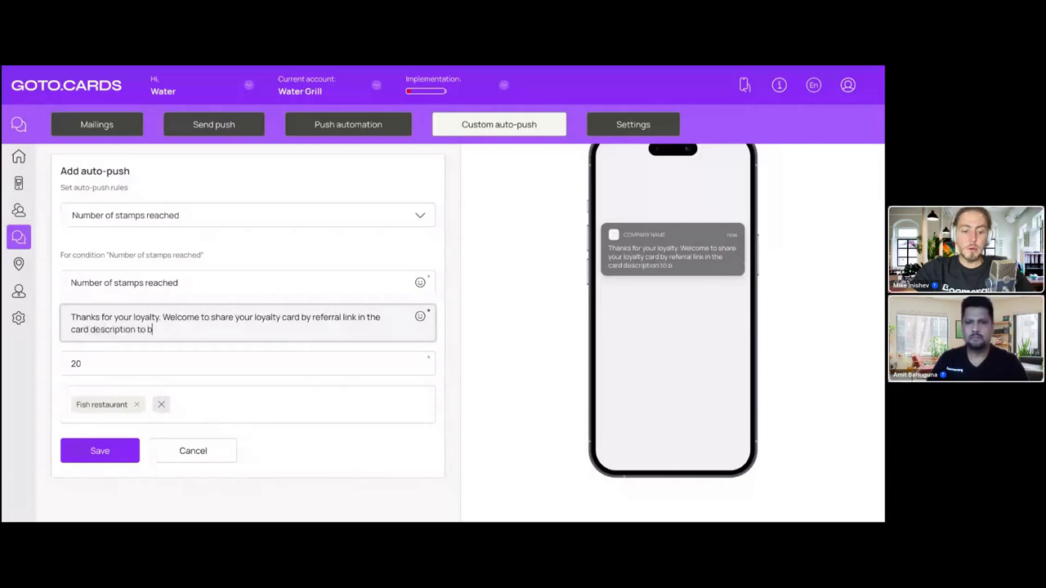
pyautogui.write('e reward')
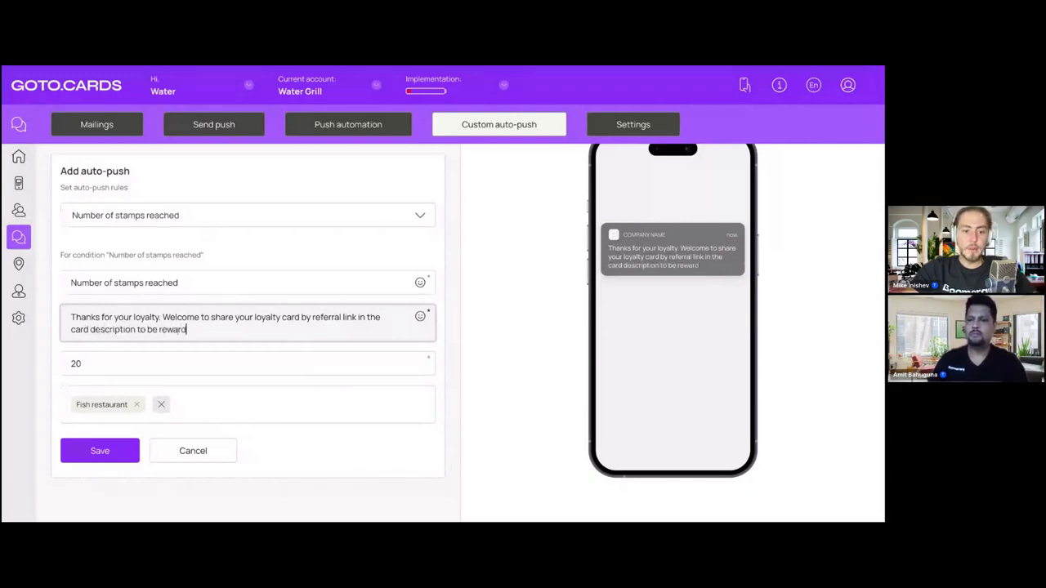
pyautogui.write('ed FOR FREE!')
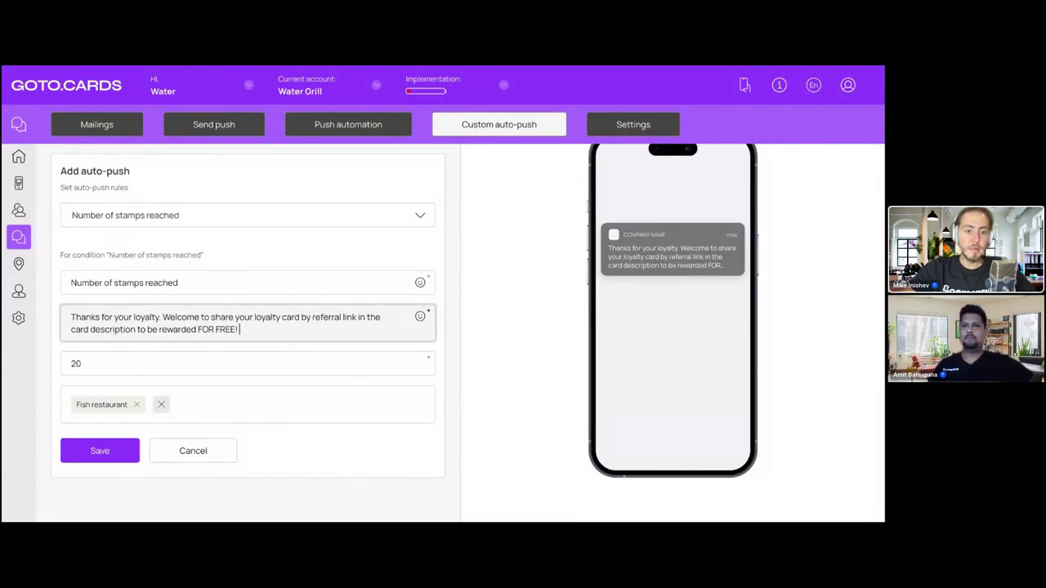
# - End the message with a 🔥 emoji, save the auto-push, and confirm it's listed Active
pyautogui.write('🔥')
pyautogui.click(99, 450)
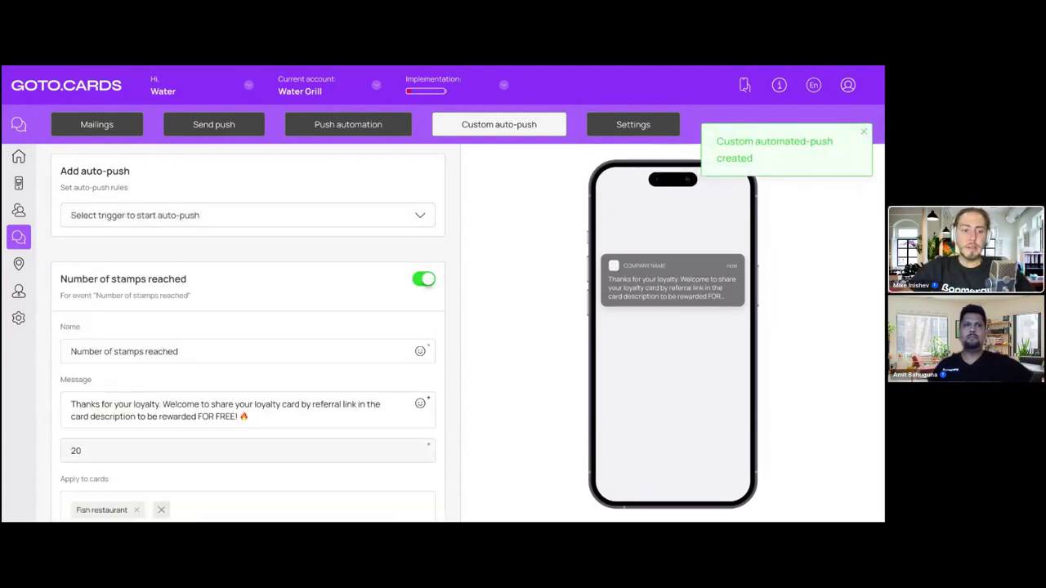
pyautogui.scroll(3, 112, 185)
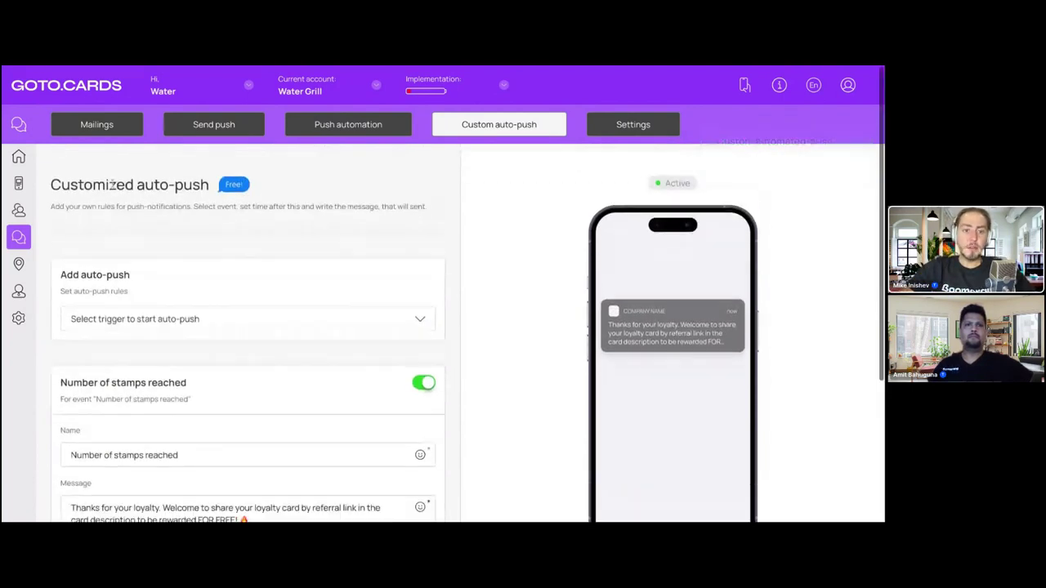